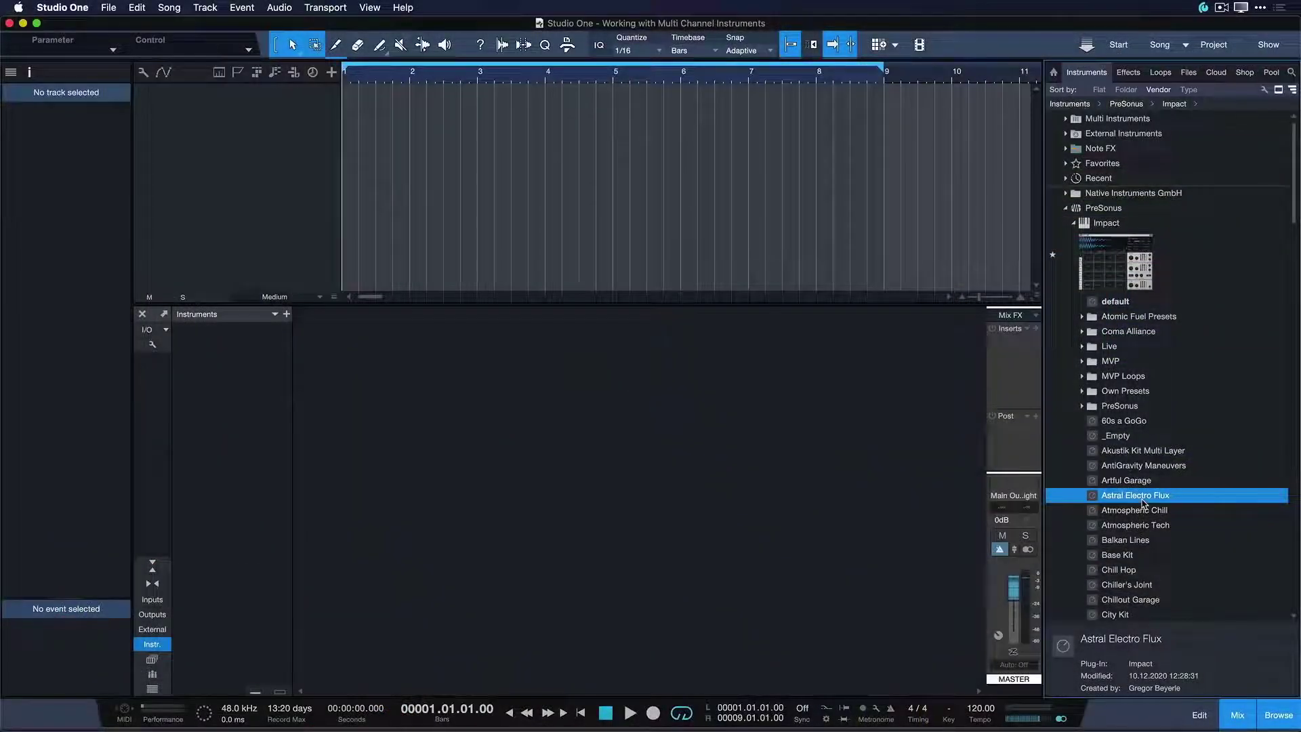
- Load the Astral Electro Flux kit onto a new Impact track with an empty pattern, then show the mixer
{"action": "left_click_drag", "start_coordinate": [1147, 500], "coordinate": [427, 183]}
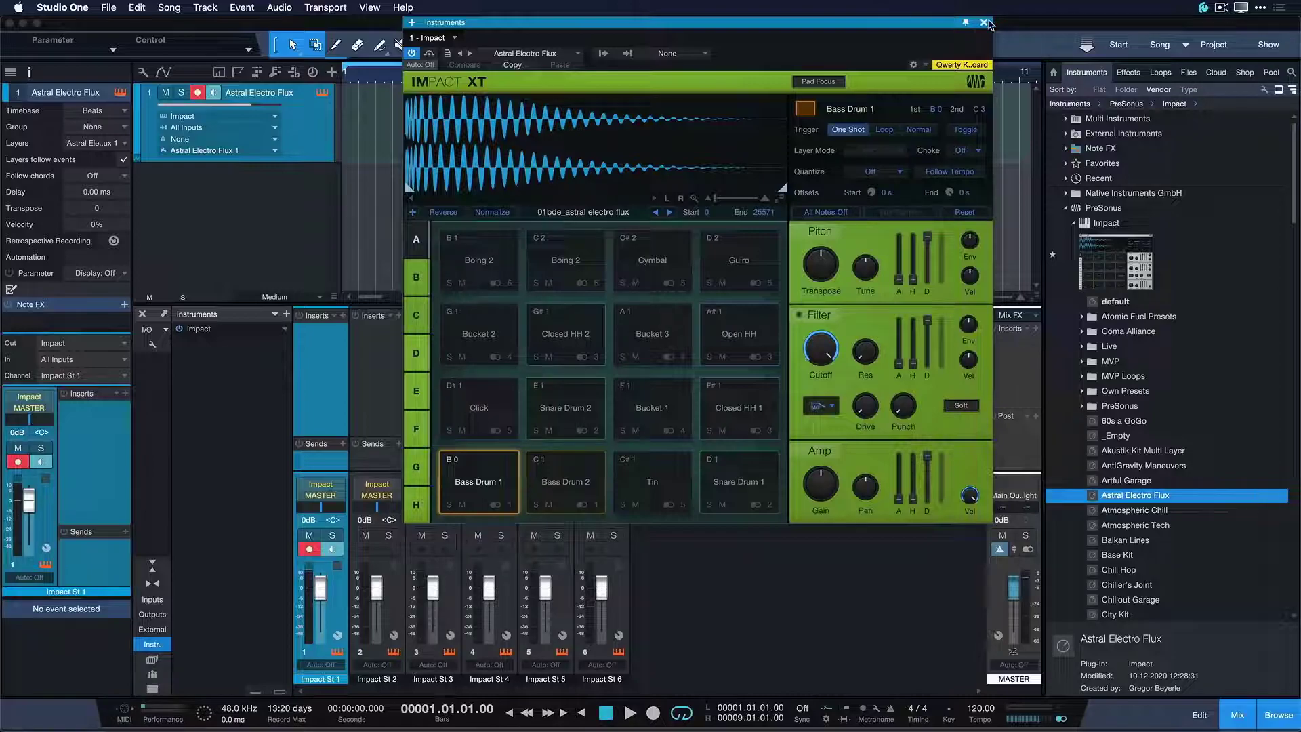
{"action": "left_click", "coordinate": [986, 22]}
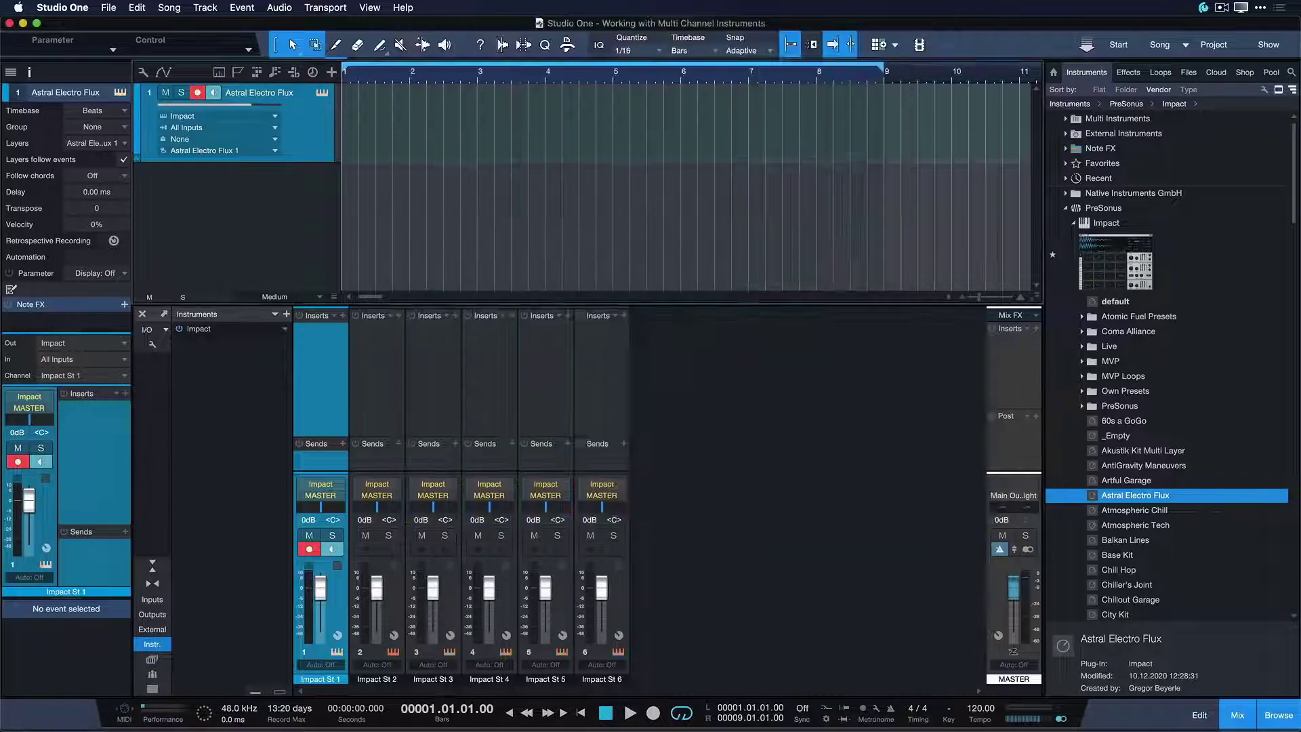
{"action": "double_click", "coordinate": [575, 162]}
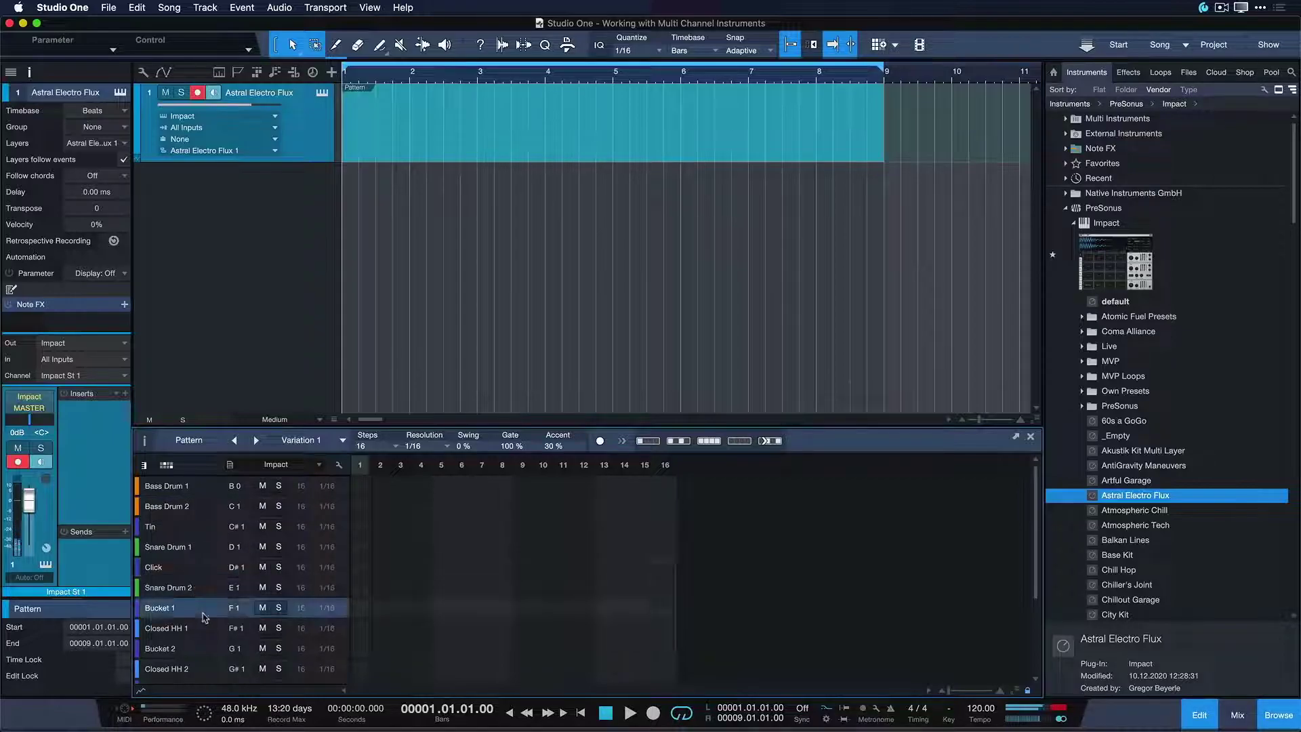
{"action": "left_click", "coordinate": [1237, 714]}
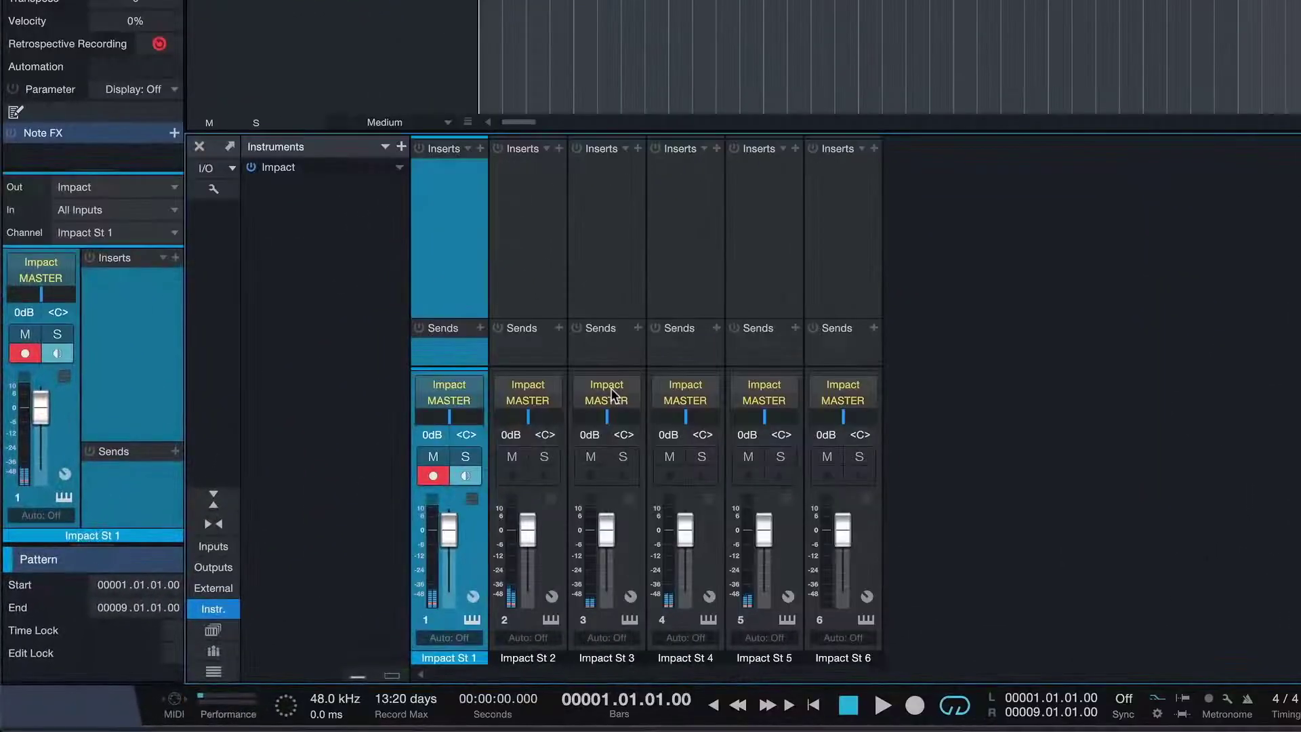
- Name Impact mixer channels 2 through 5 Snares, Hihats, Percs and Toms
{"action": "double_click", "coordinate": [527, 658]}
{"action": "type", "text": "Snares"}
{"action": "key", "text": "Tab"}
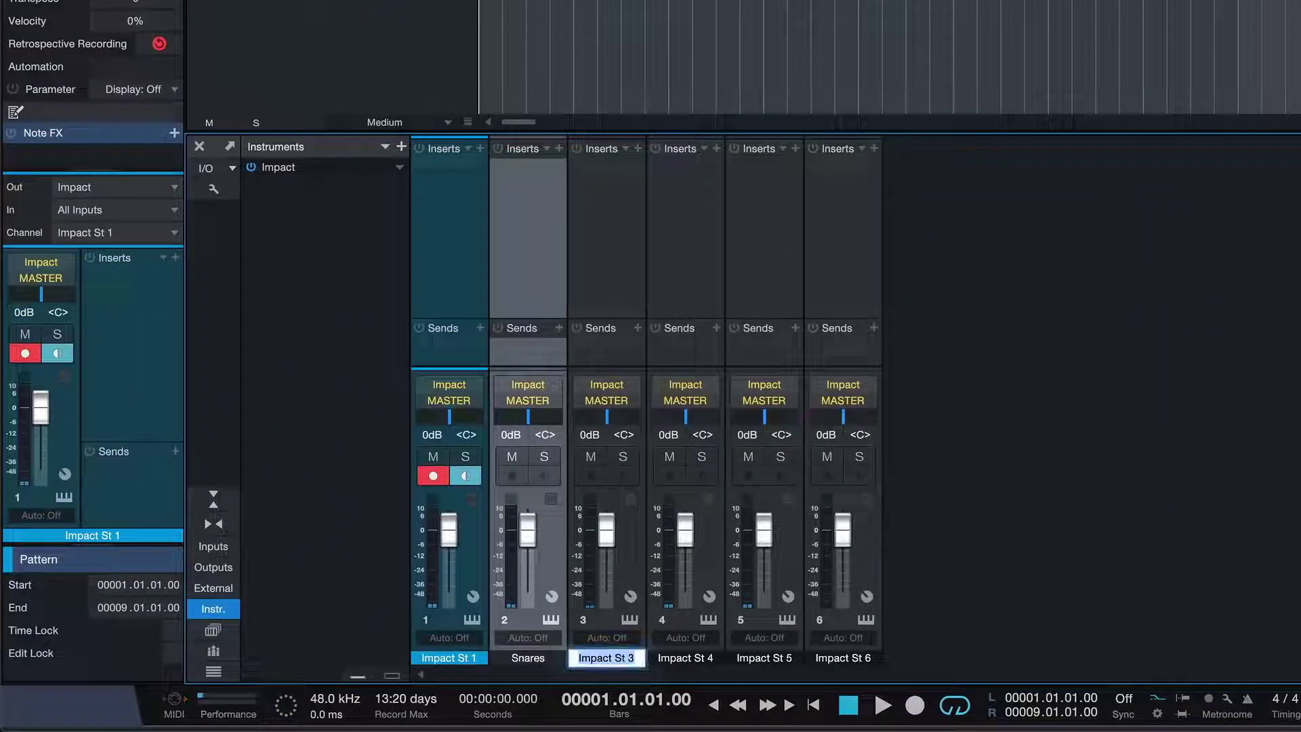
{"action": "type", "text": "Hihats"}
{"action": "key", "text": "Tab"}
{"action": "type", "text": "Percs"}
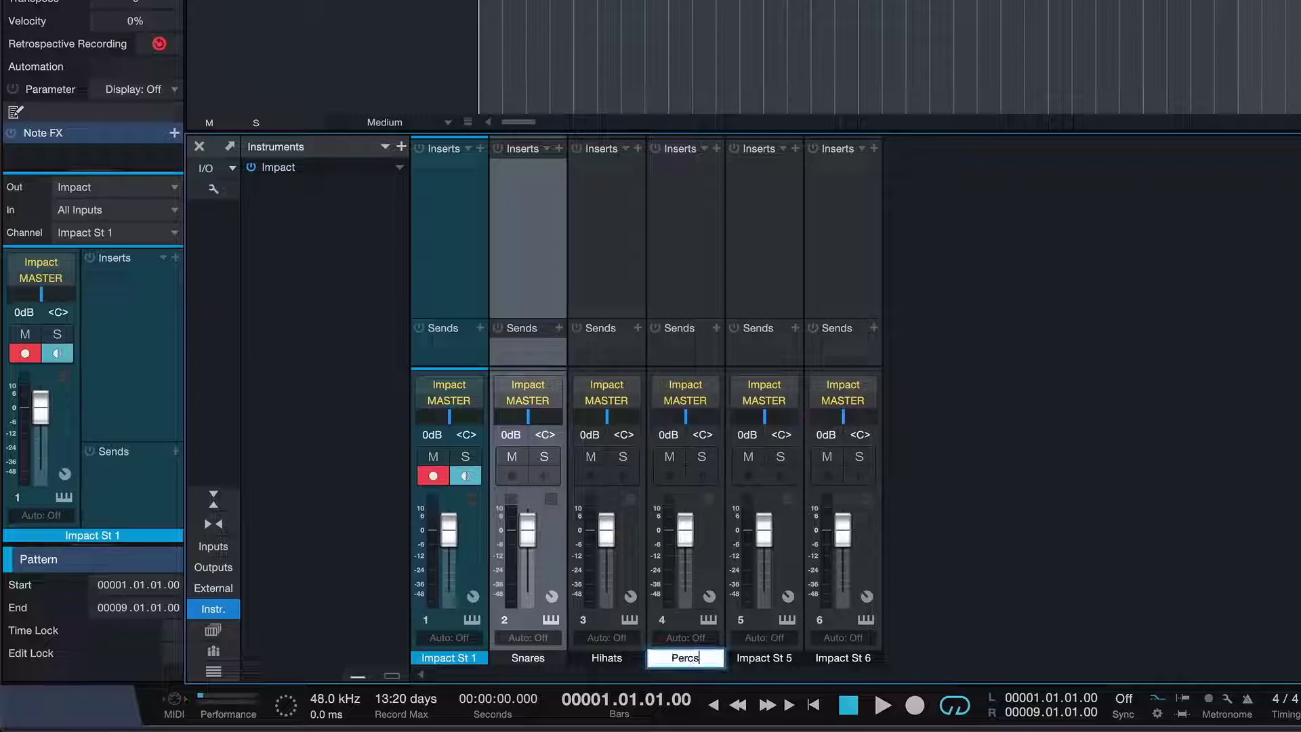
{"action": "key", "text": "Tab"}
{"action": "type", "text": "Toms"}
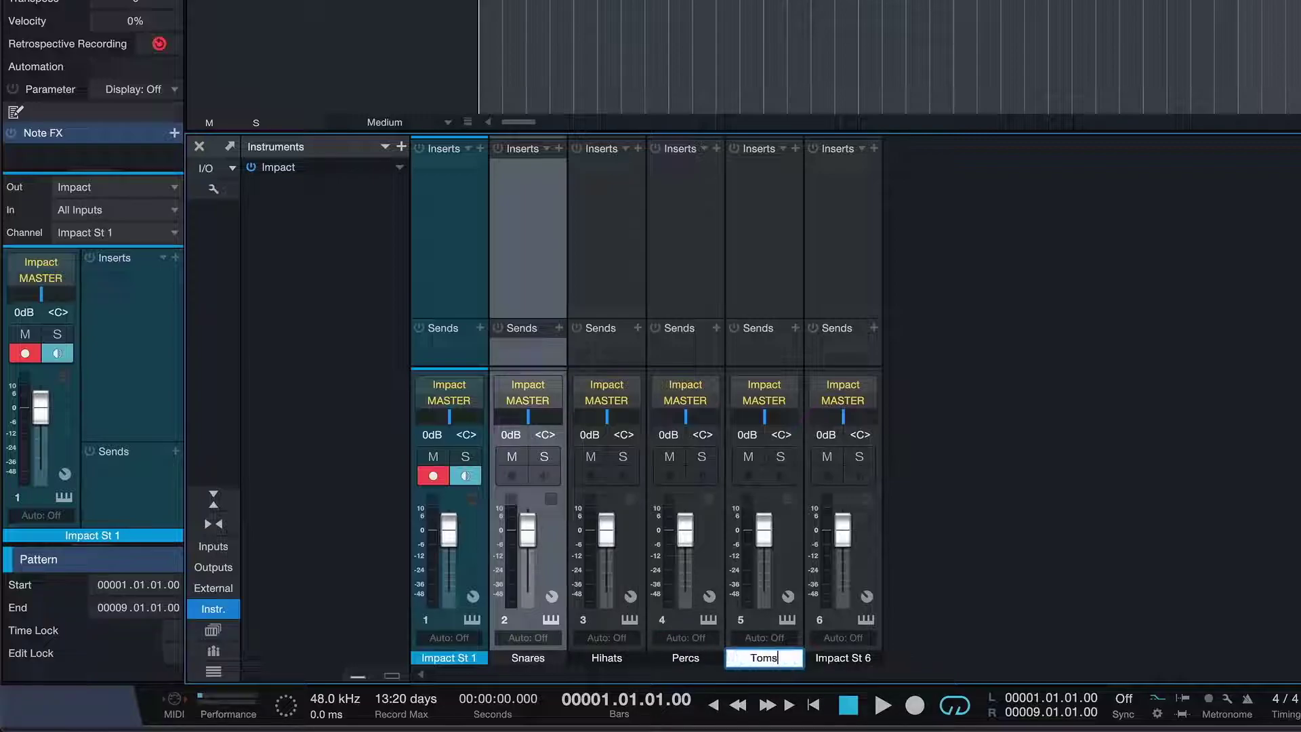
{"action": "key", "text": "Return"}
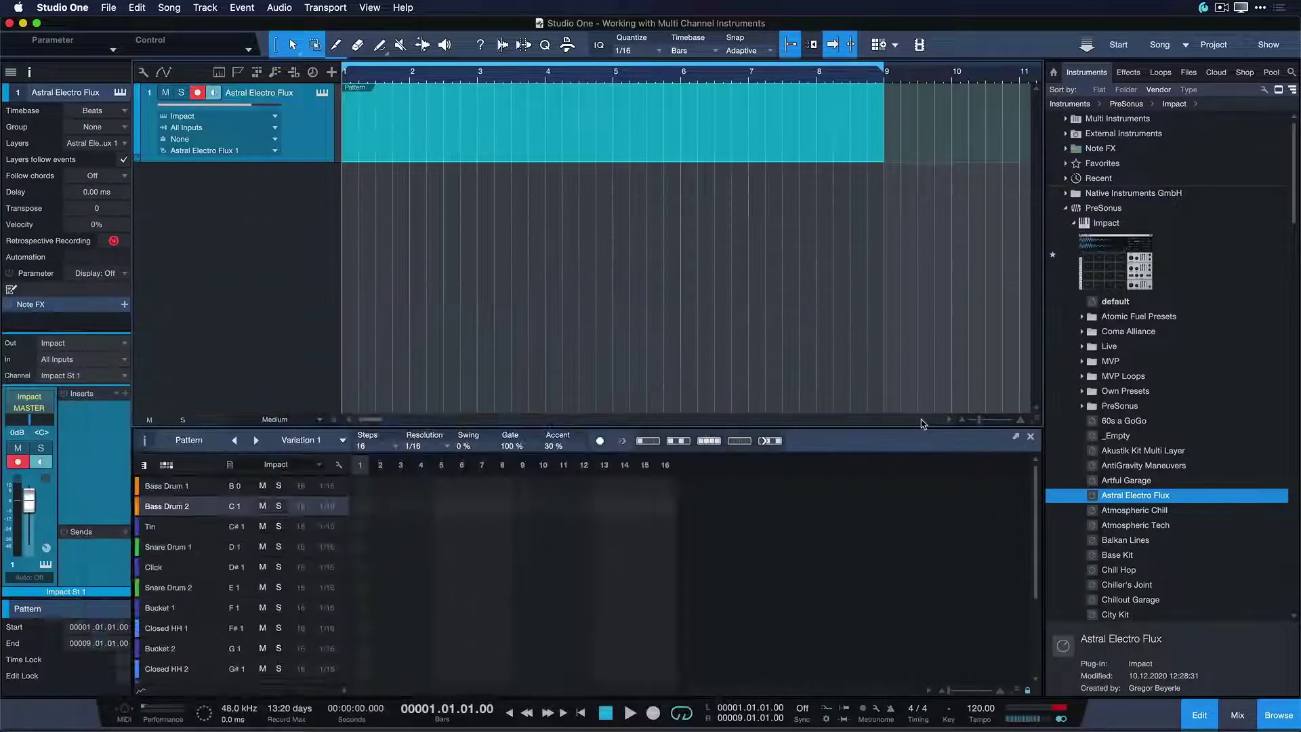
- Close the pattern editor and duplicate the Astral Electro Flux track, sharing its Impact instrument
{"action": "left_click", "coordinate": [1030, 437]}
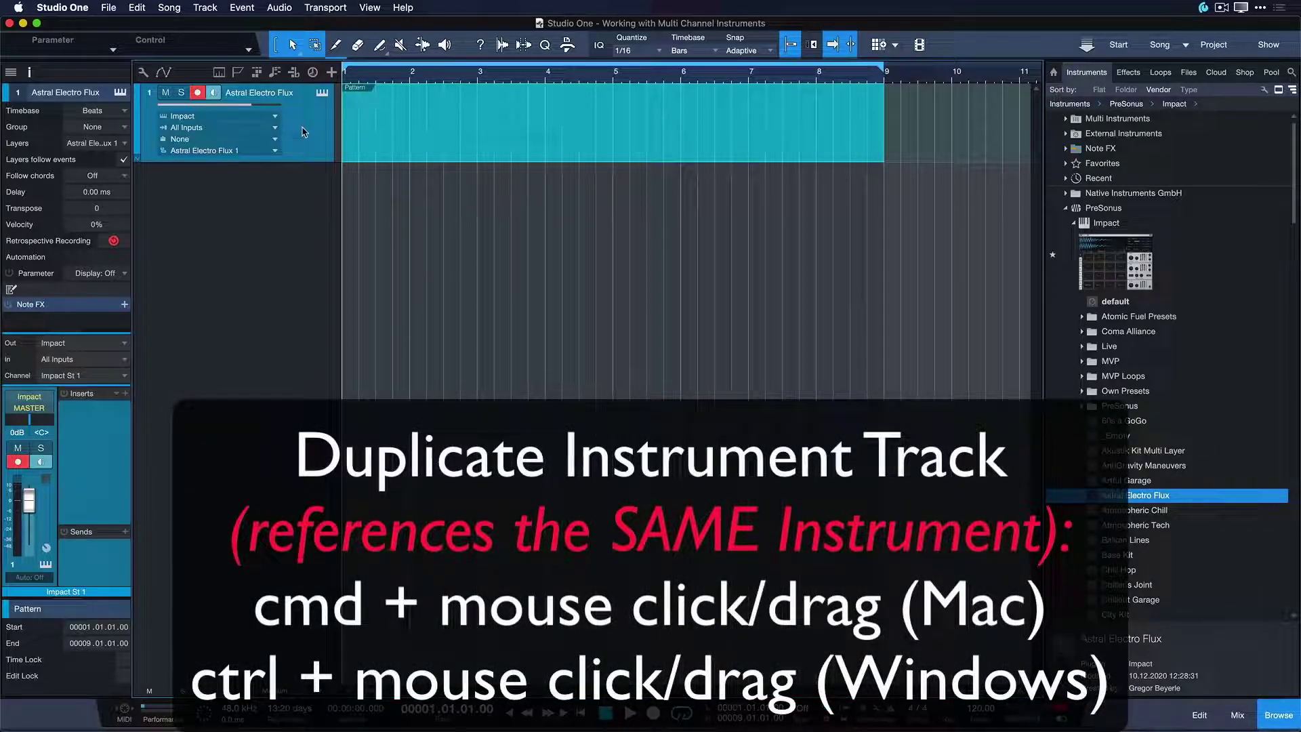
{"action": "left_click_drag", "start_coordinate": [303, 131], "coordinate": [304, 184]}
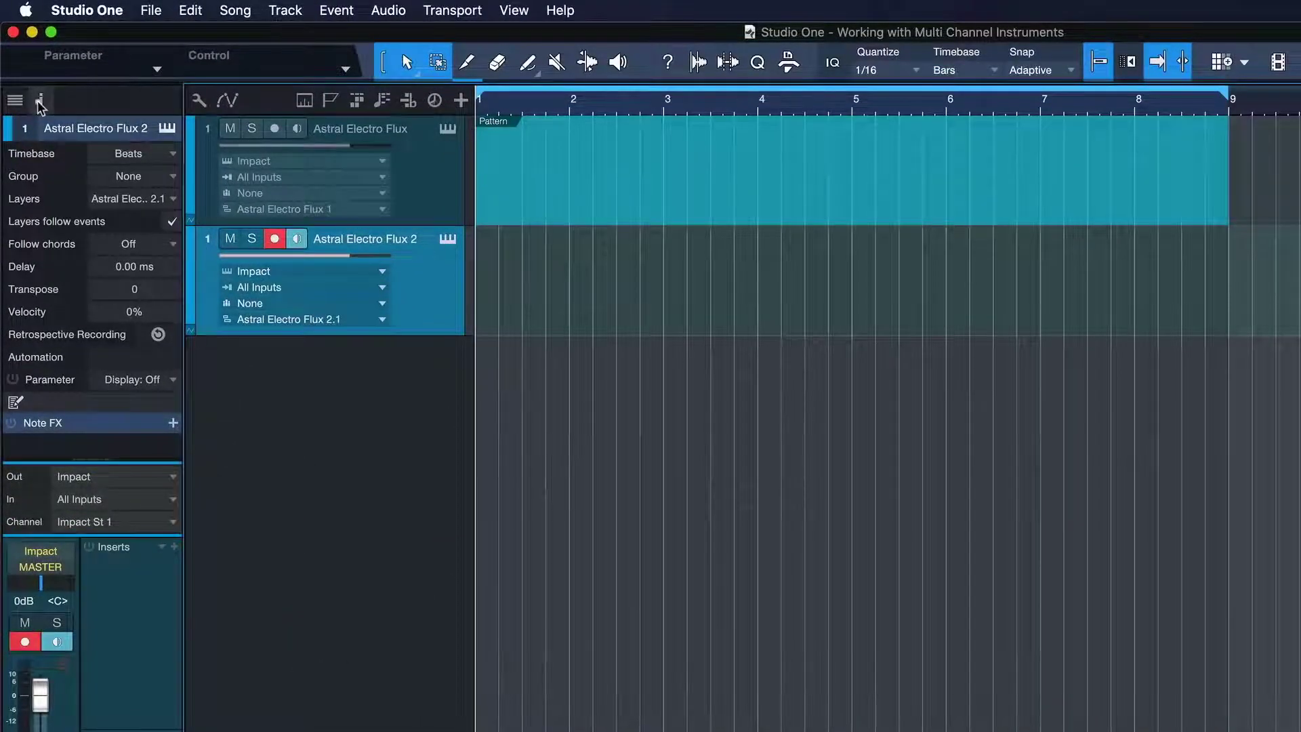
- Route the second track to Snares, then duplicate it and route the copy to Hihats
{"action": "left_click", "coordinate": [40, 101]}
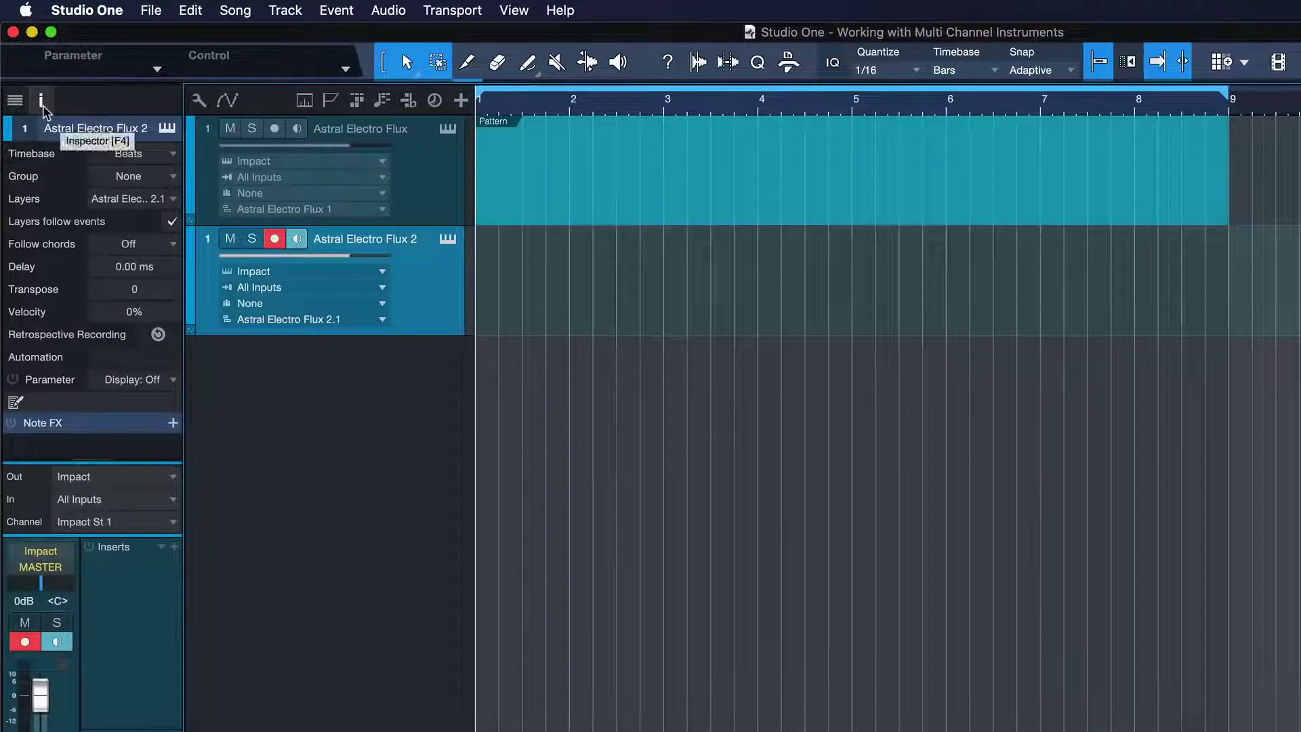
{"action": "left_click", "coordinate": [114, 522]}
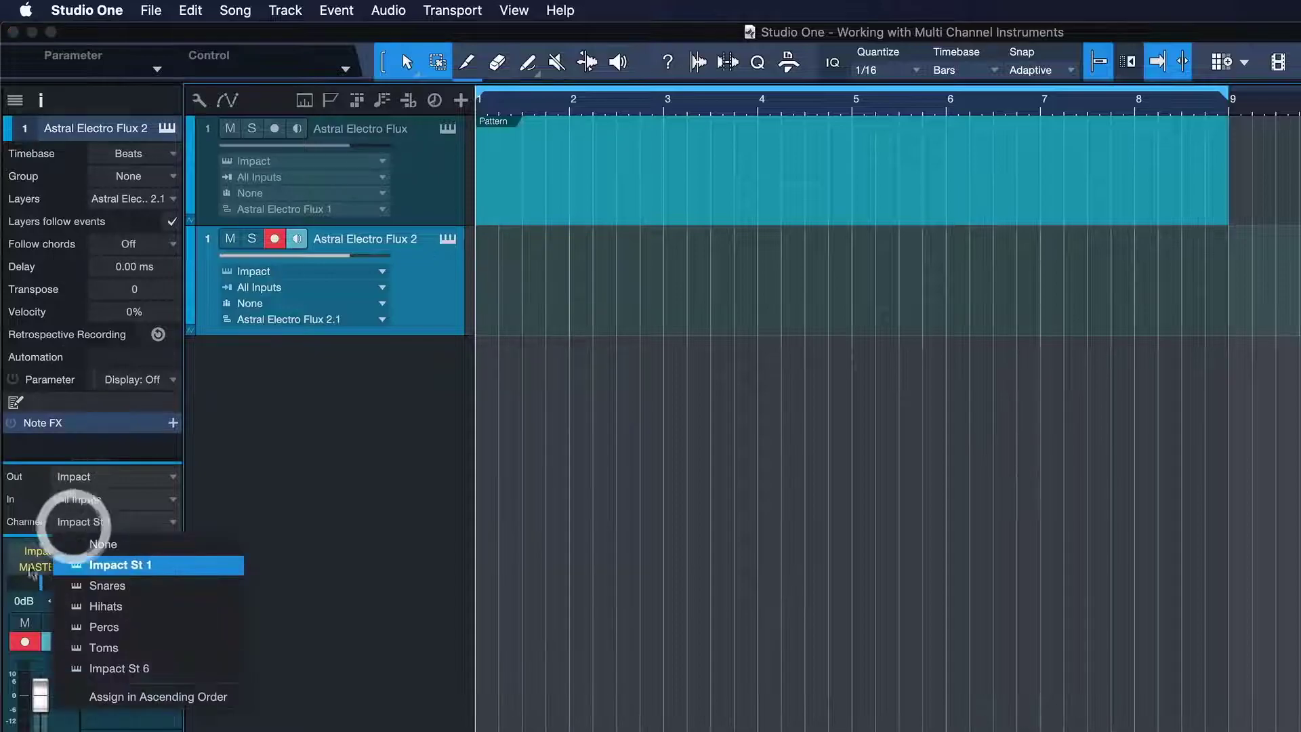
{"action": "left_click", "coordinate": [76, 587]}
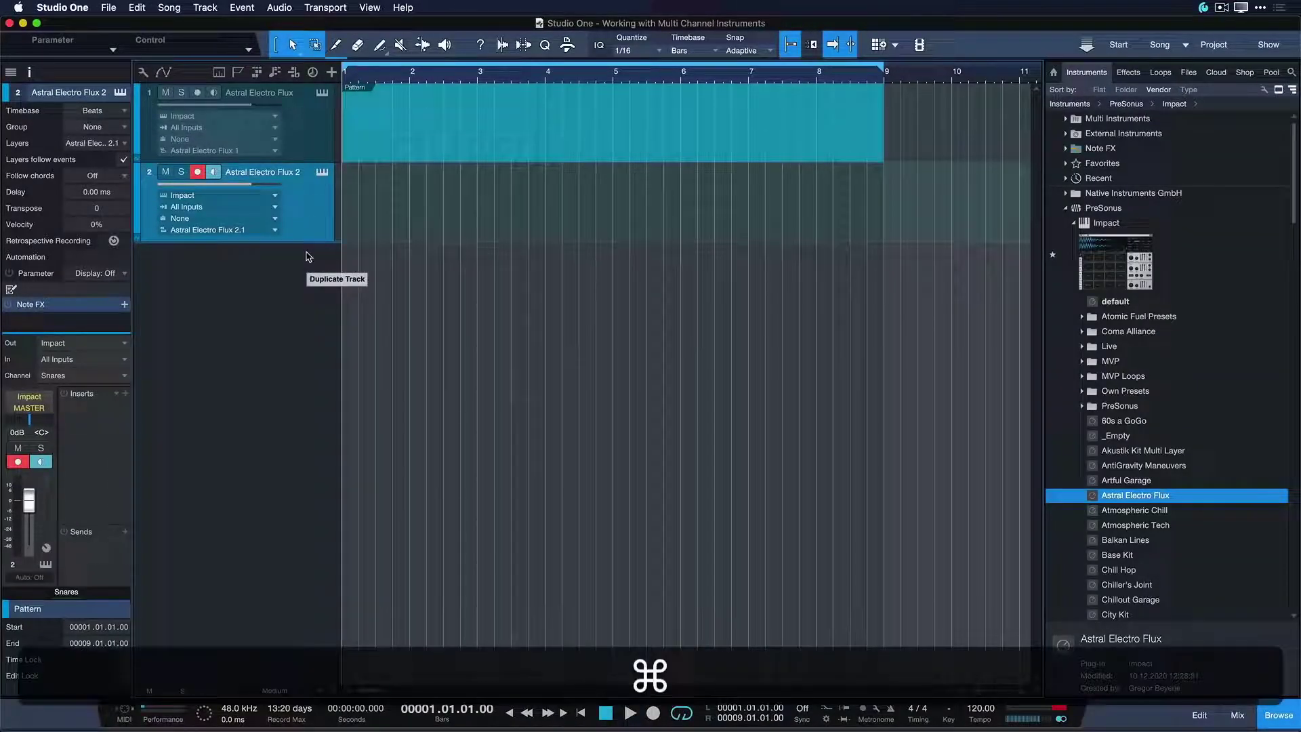
{"action": "key", "text": "d"}
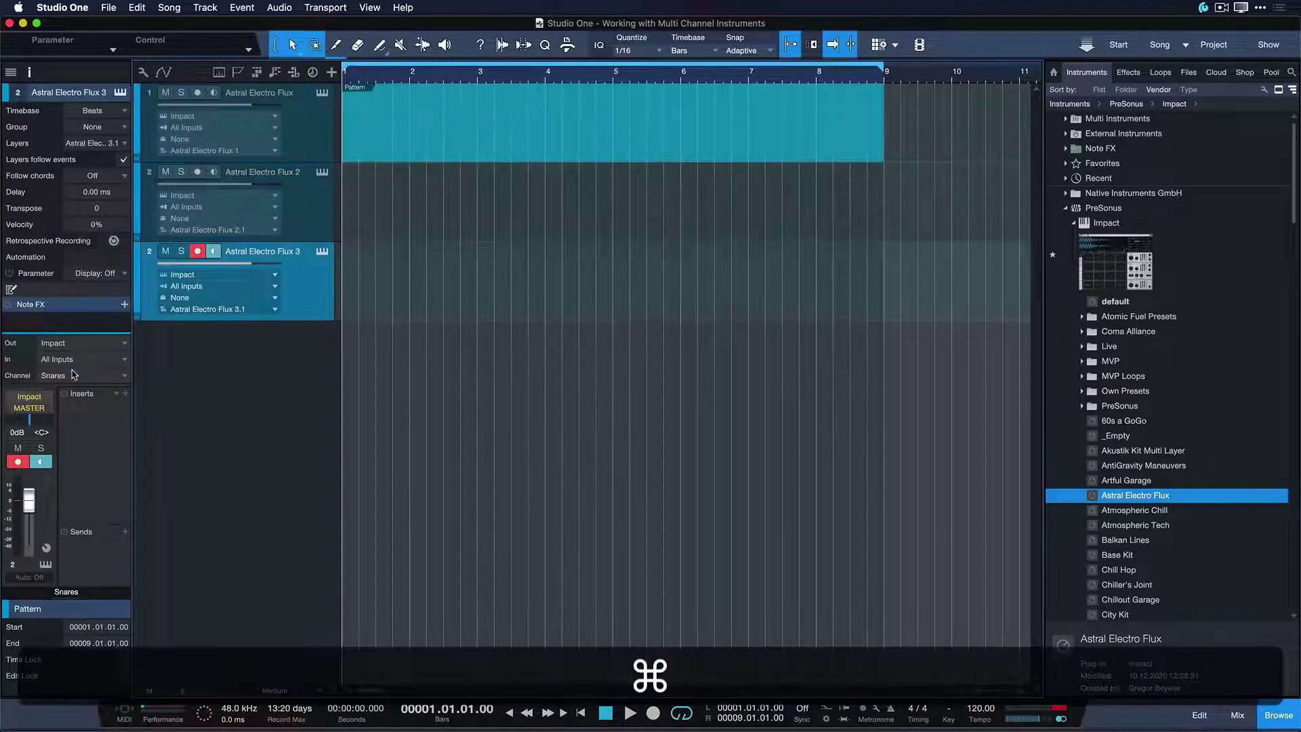
{"action": "left_click", "coordinate": [81, 374]}
{"action": "left_click", "coordinate": [76, 396]}
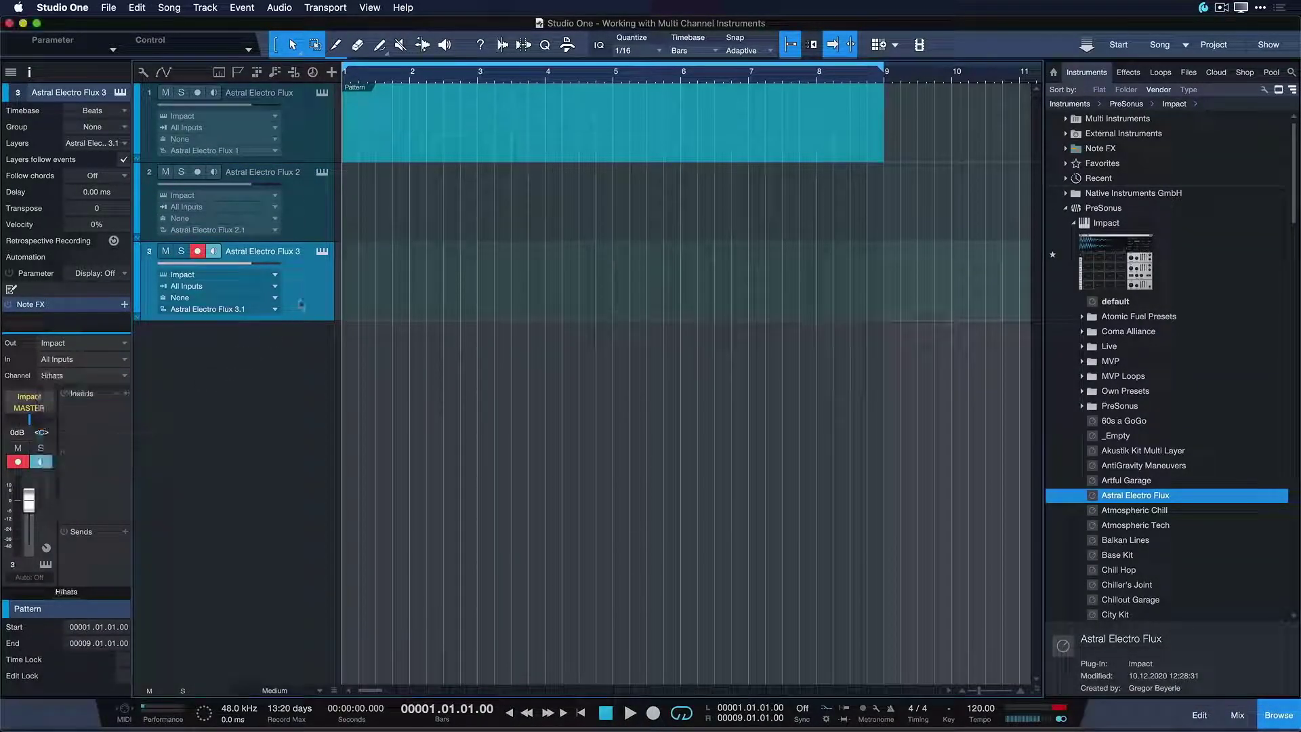
- Rename the three tracks Kick, Snare and Hihats and check their channel assignments
{"action": "double_click", "coordinate": [253, 92]}
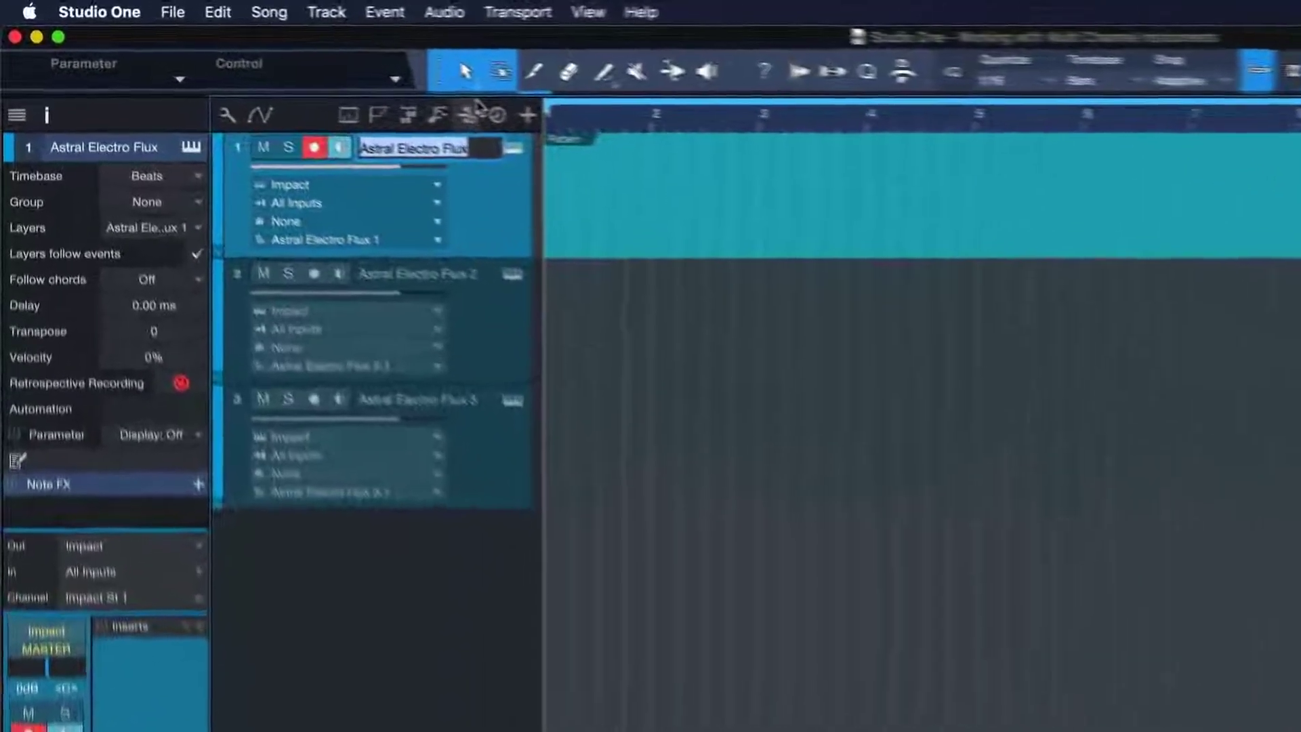
{"action": "type", "text": "Kick"}
{"action": "key", "text": "Tab"}
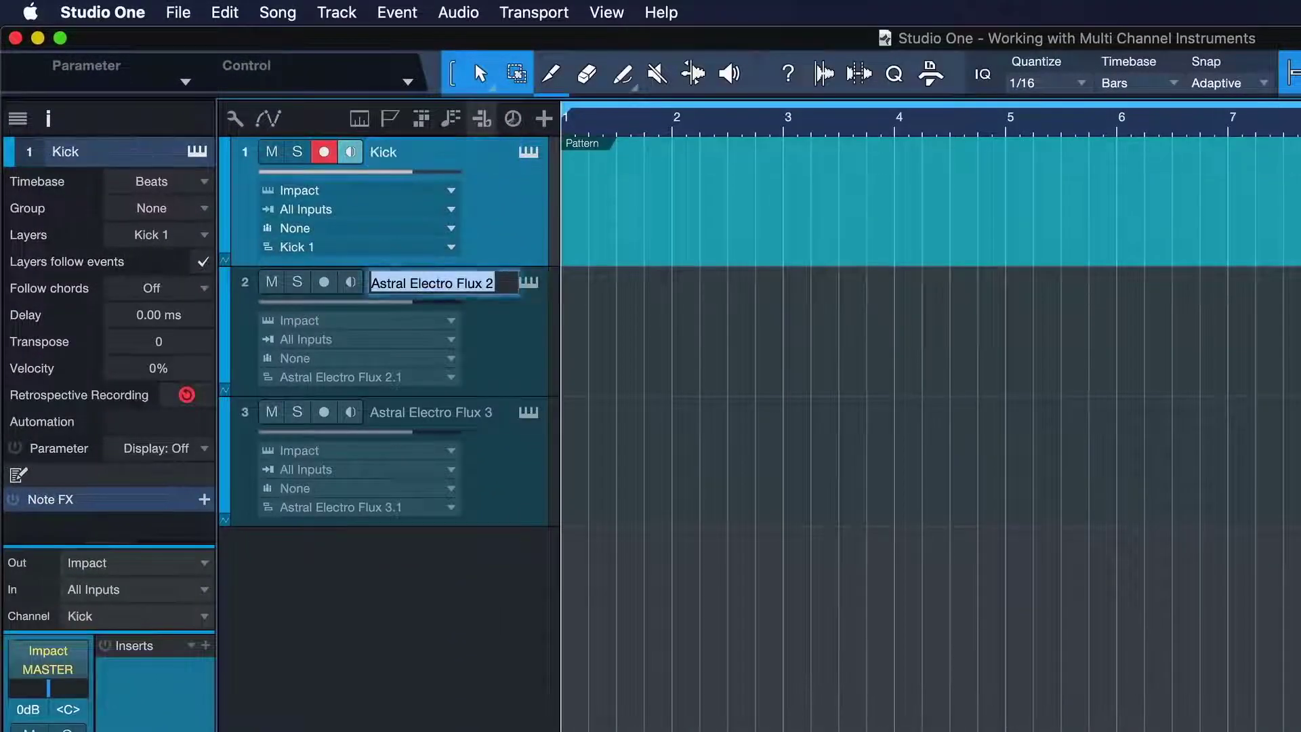
{"action": "type", "text": "Snare"}
{"action": "key", "text": "Tab"}
{"action": "type", "text": "Hihats"}
{"action": "key", "text": "Return"}
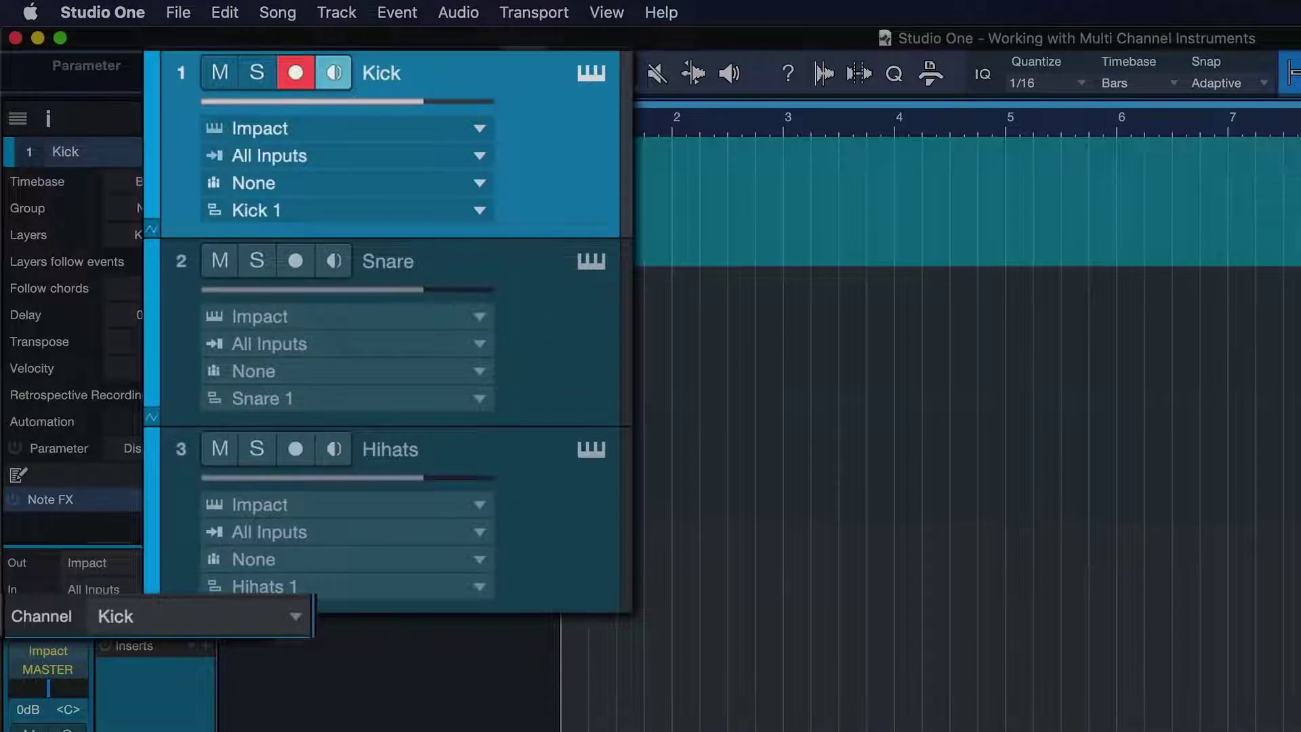
{"action": "key", "text": "Down"}
{"action": "key", "text": "Down"}
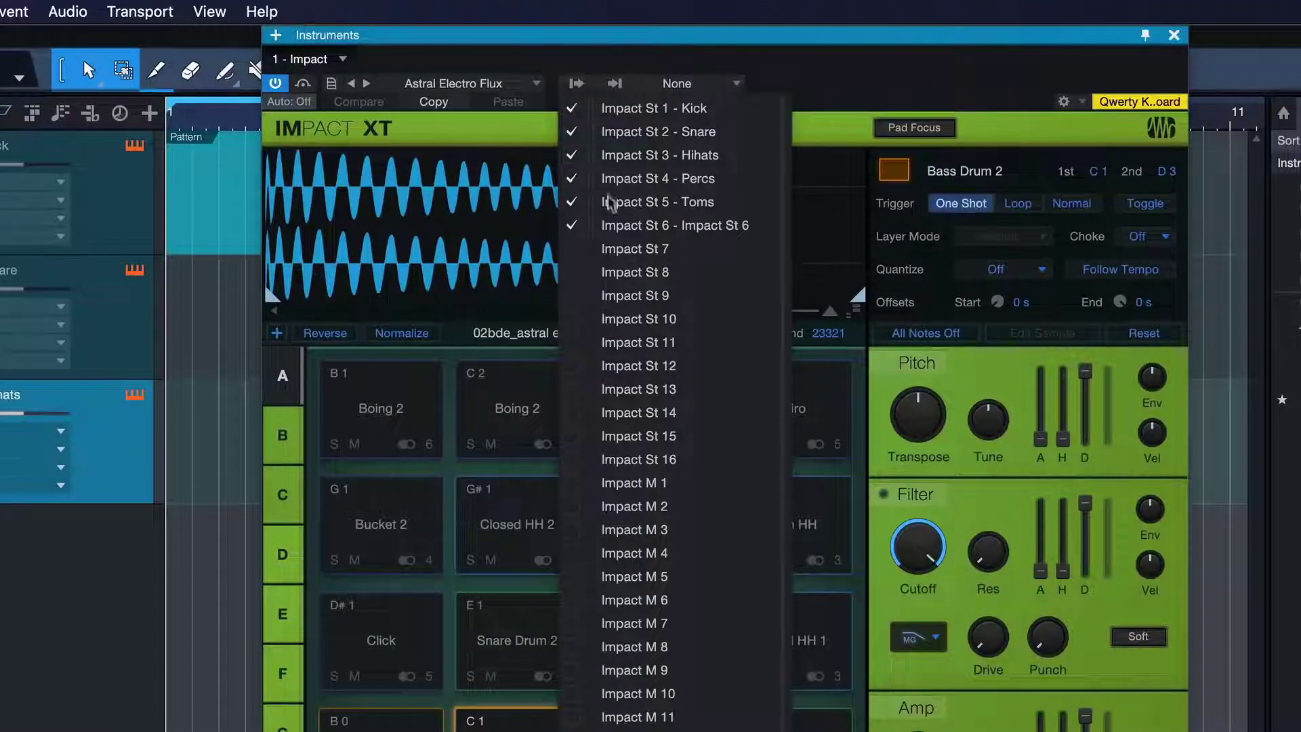
- Review Impact's output channel list, then choose an output for the Snare Drum 2 pad
{"action": "left_click", "coordinate": [576, 86]}
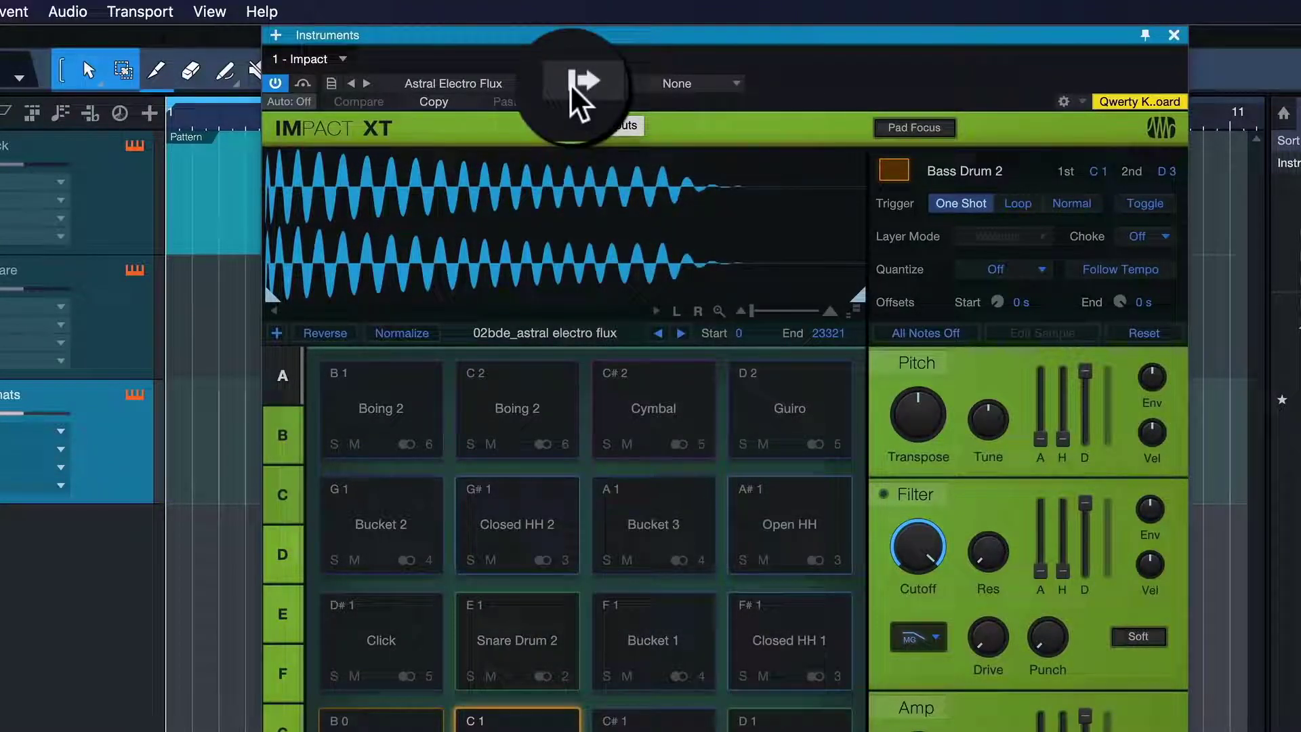
{"action": "left_click", "coordinate": [582, 87]}
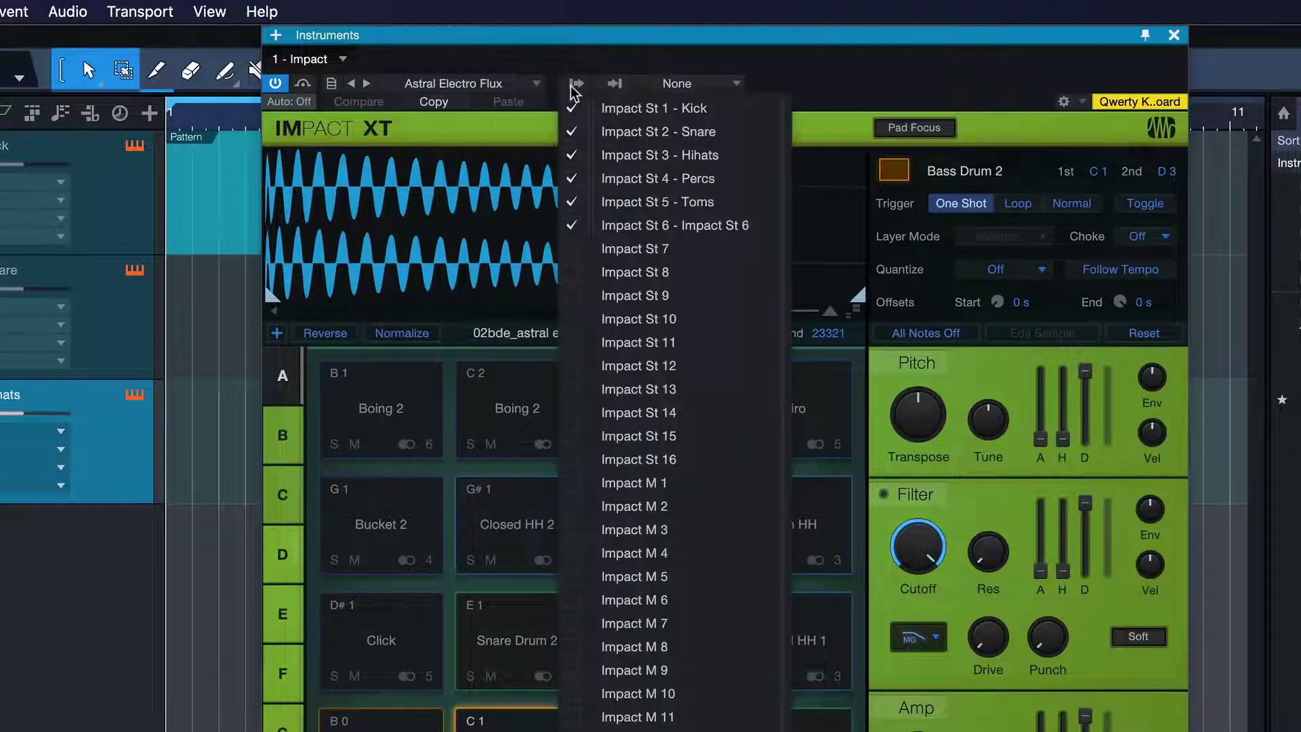
{"action": "left_click", "coordinate": [577, 88]}
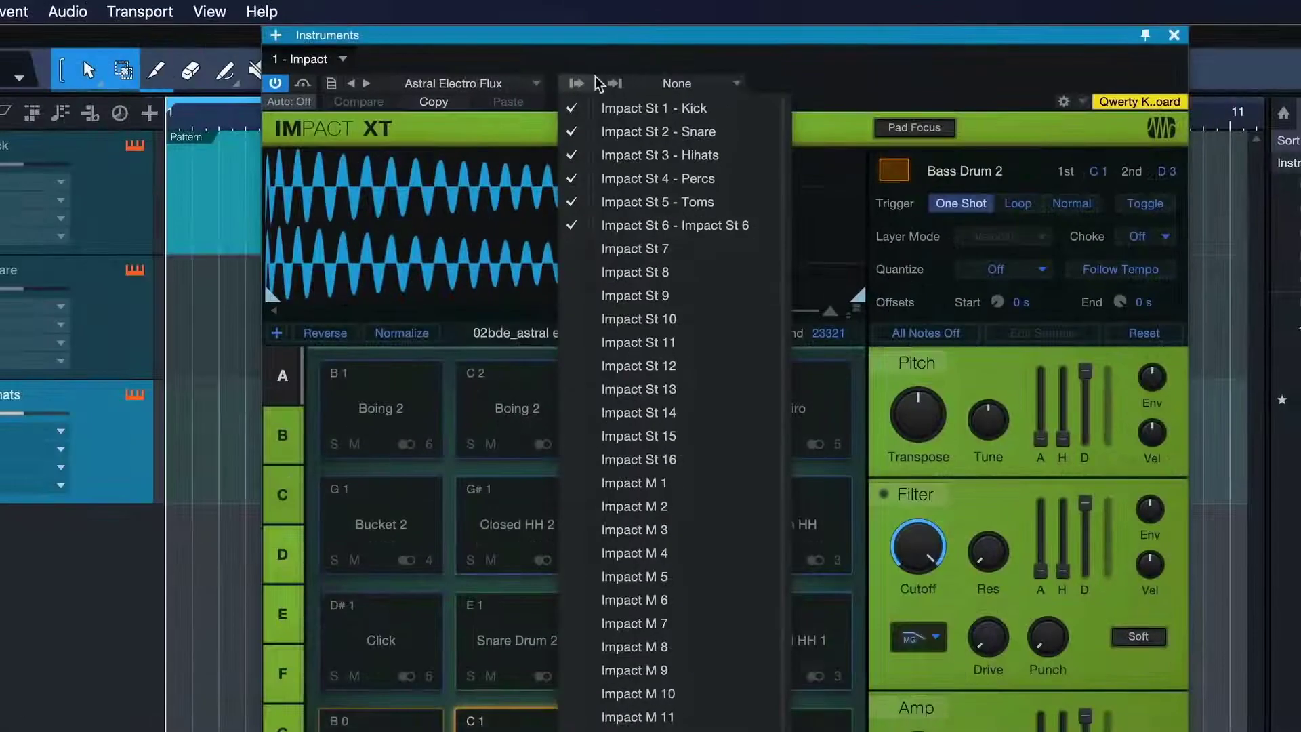
{"action": "left_click", "coordinate": [691, 69]}
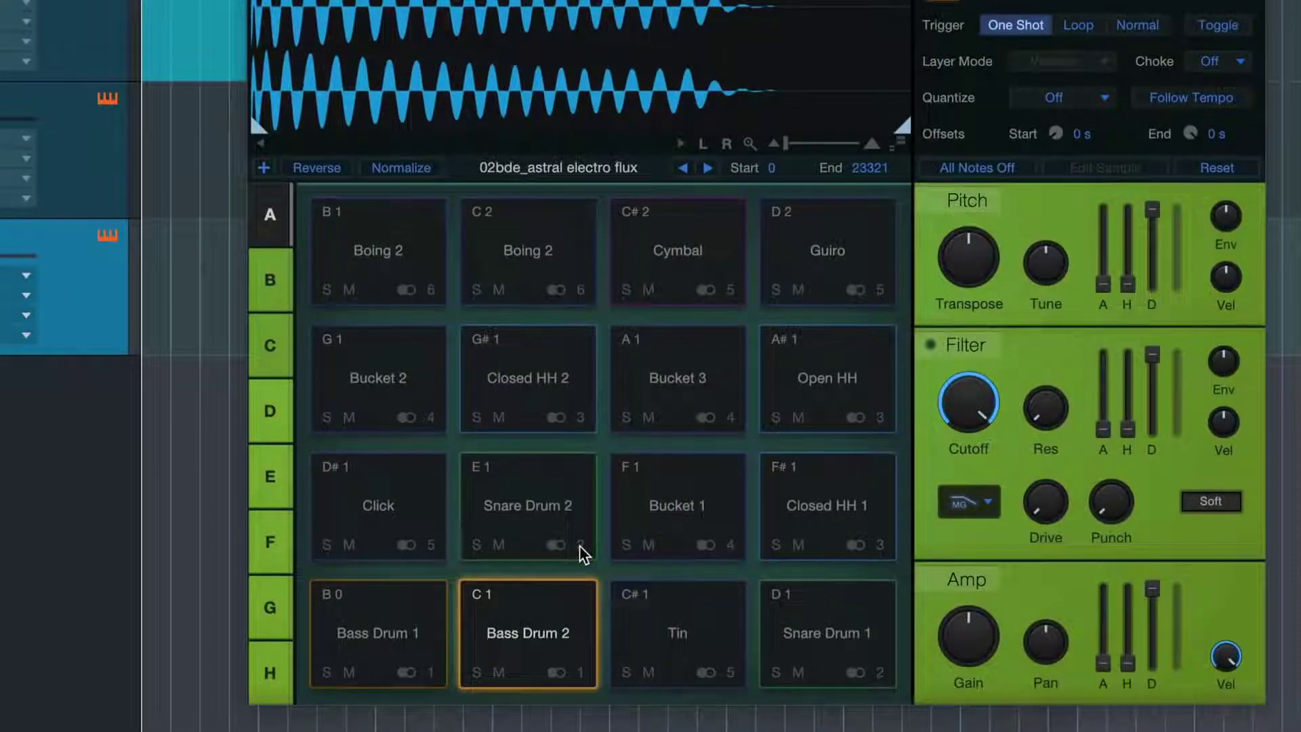
{"action": "left_click", "coordinate": [580, 546]}
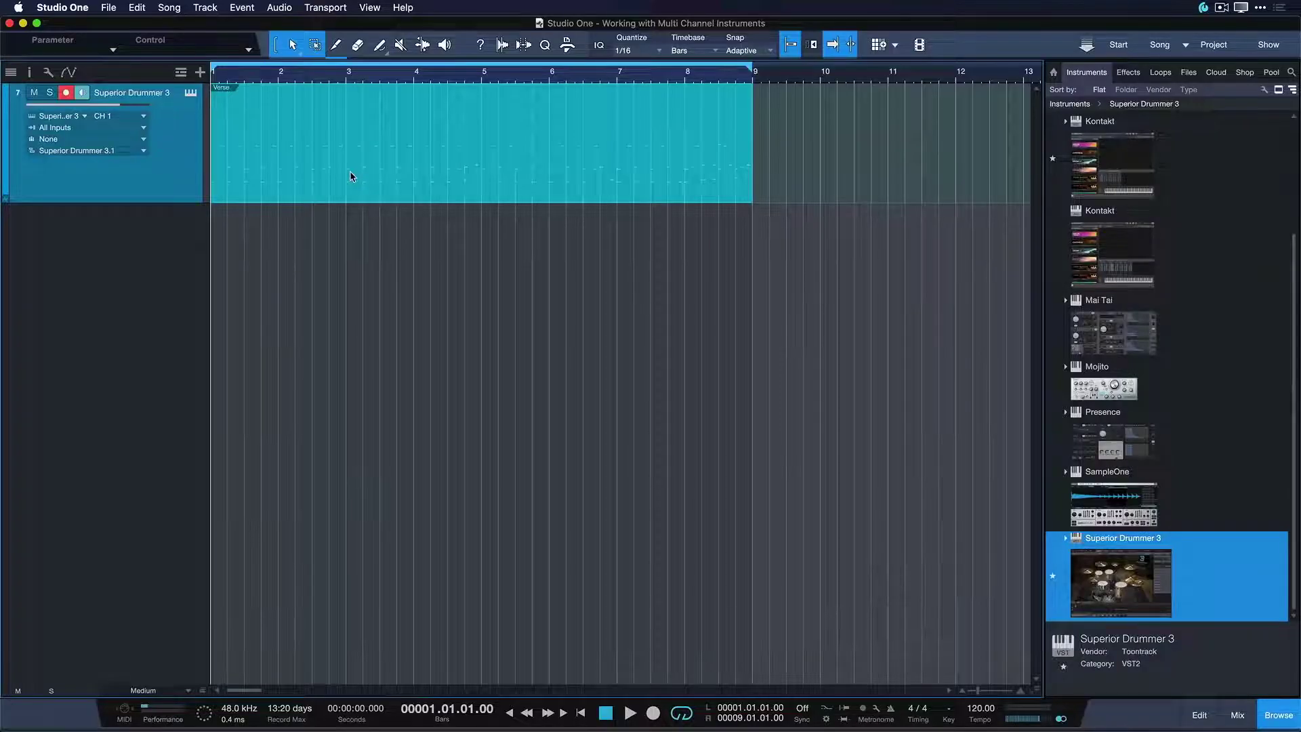
- Inspect the Superior Drummer event's notes, then open its instrument window from the console
{"action": "double_click", "coordinate": [351, 176]}
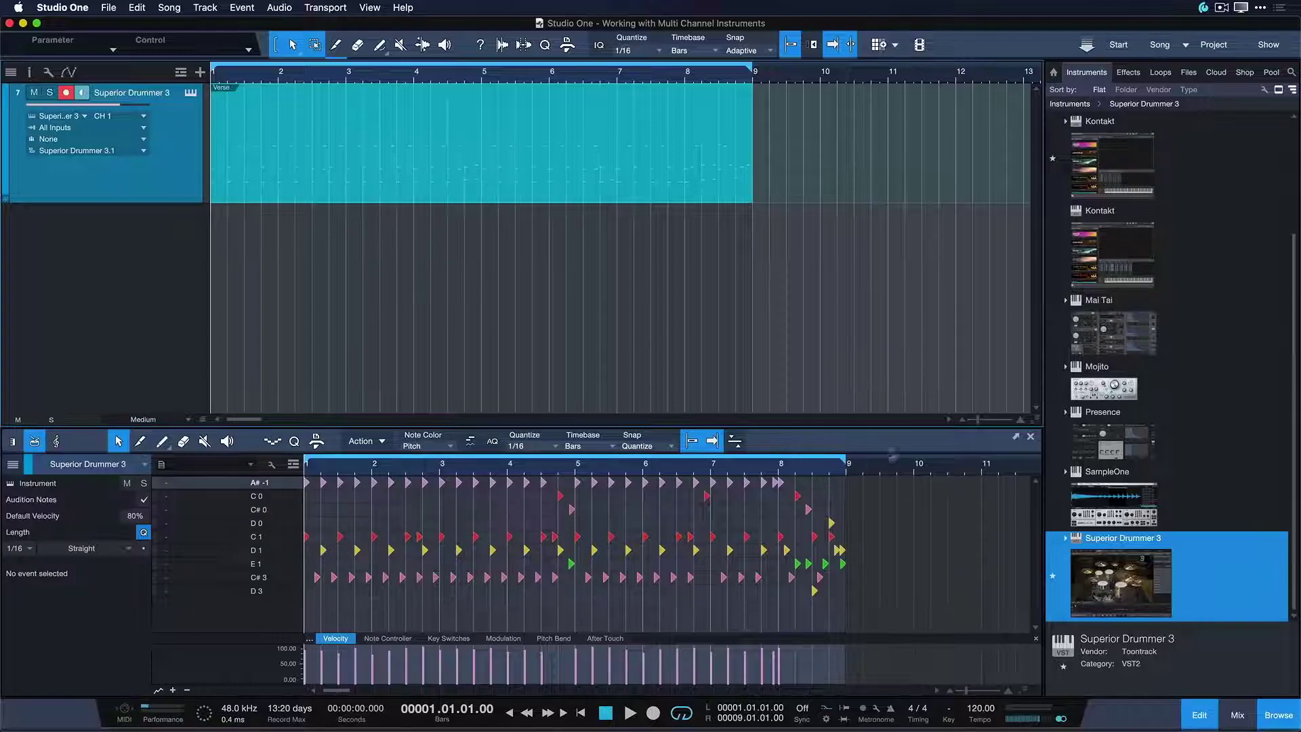
{"action": "left_click", "coordinate": [1030, 438]}
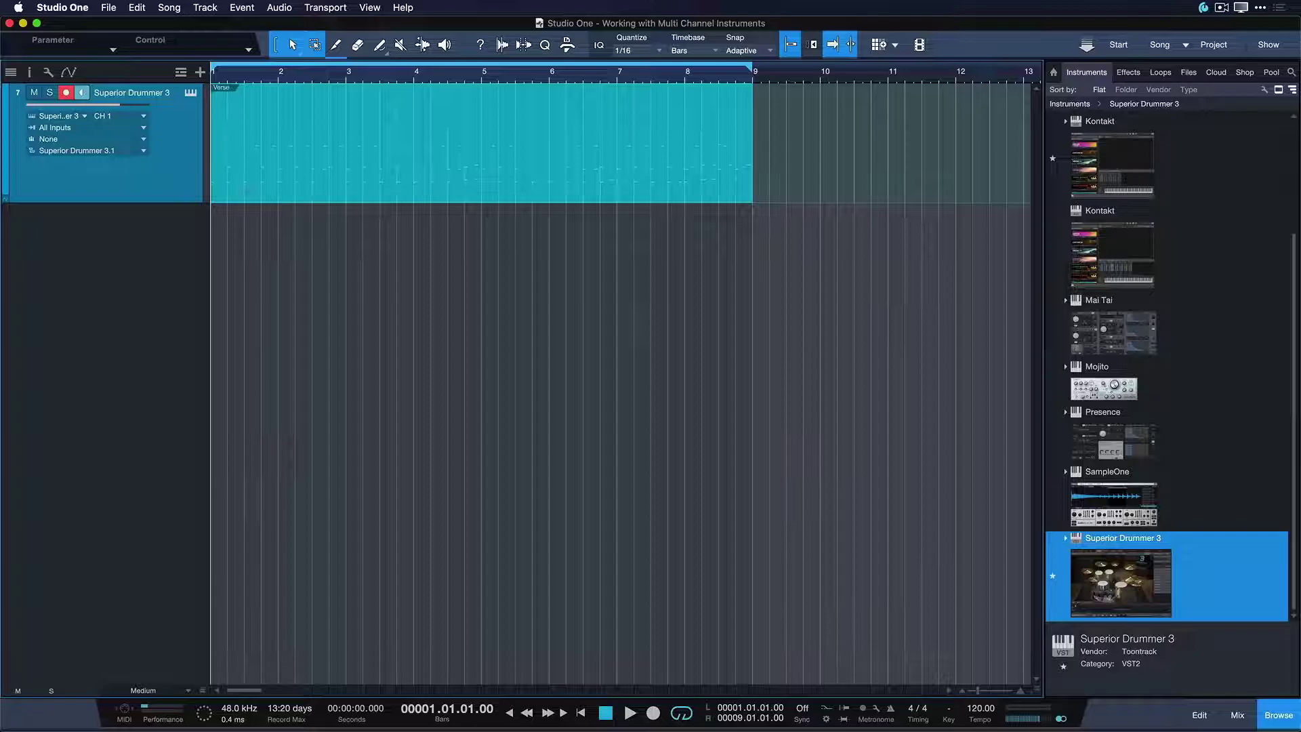
{"action": "left_click", "coordinate": [1237, 714]}
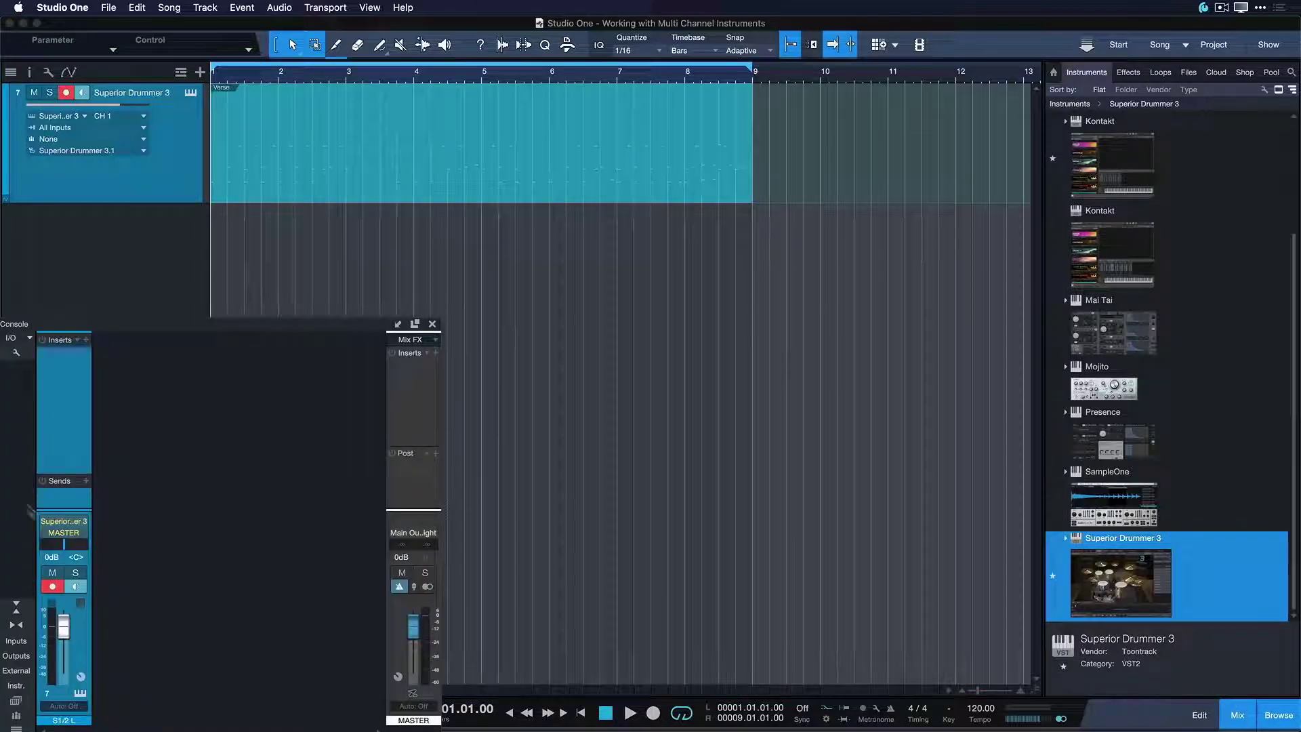
{"action": "left_click", "coordinate": [80, 695]}
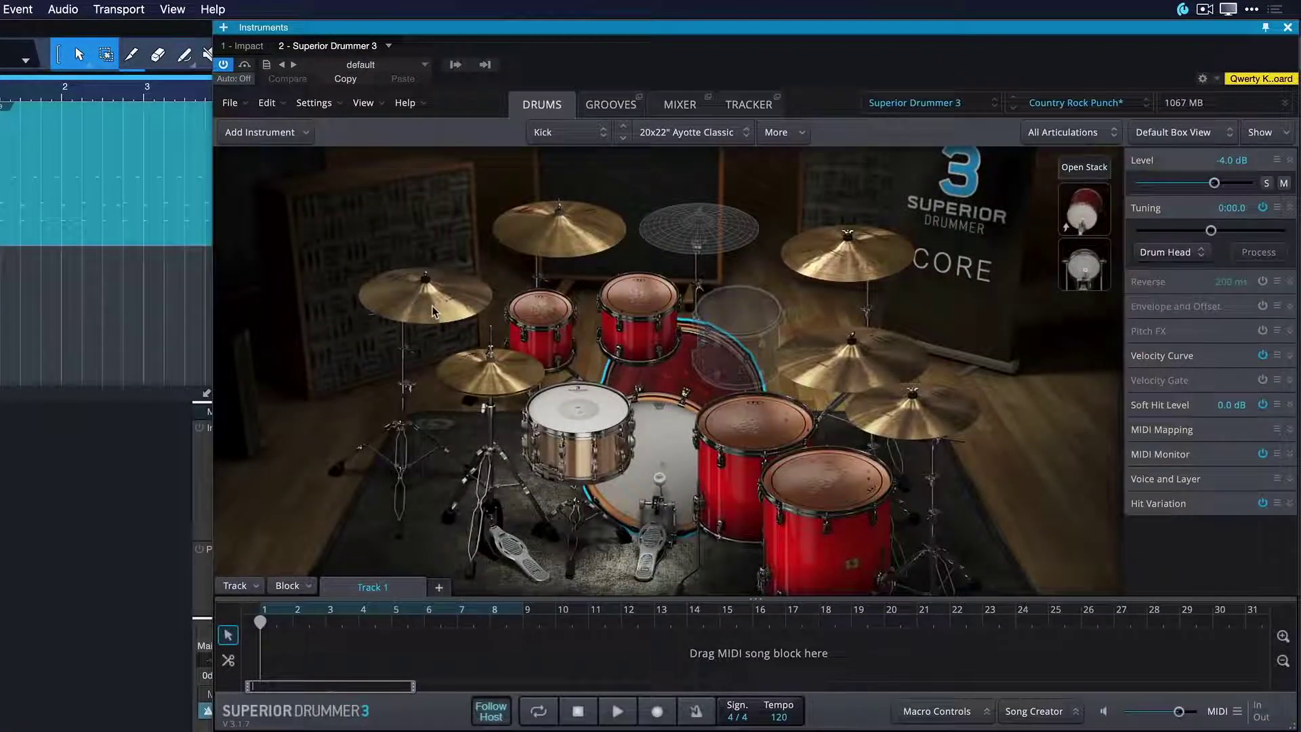
- In Superior Drummer 3's internal mixer, send the Snare channel to Out 3/4
{"action": "left_click", "coordinate": [679, 105]}
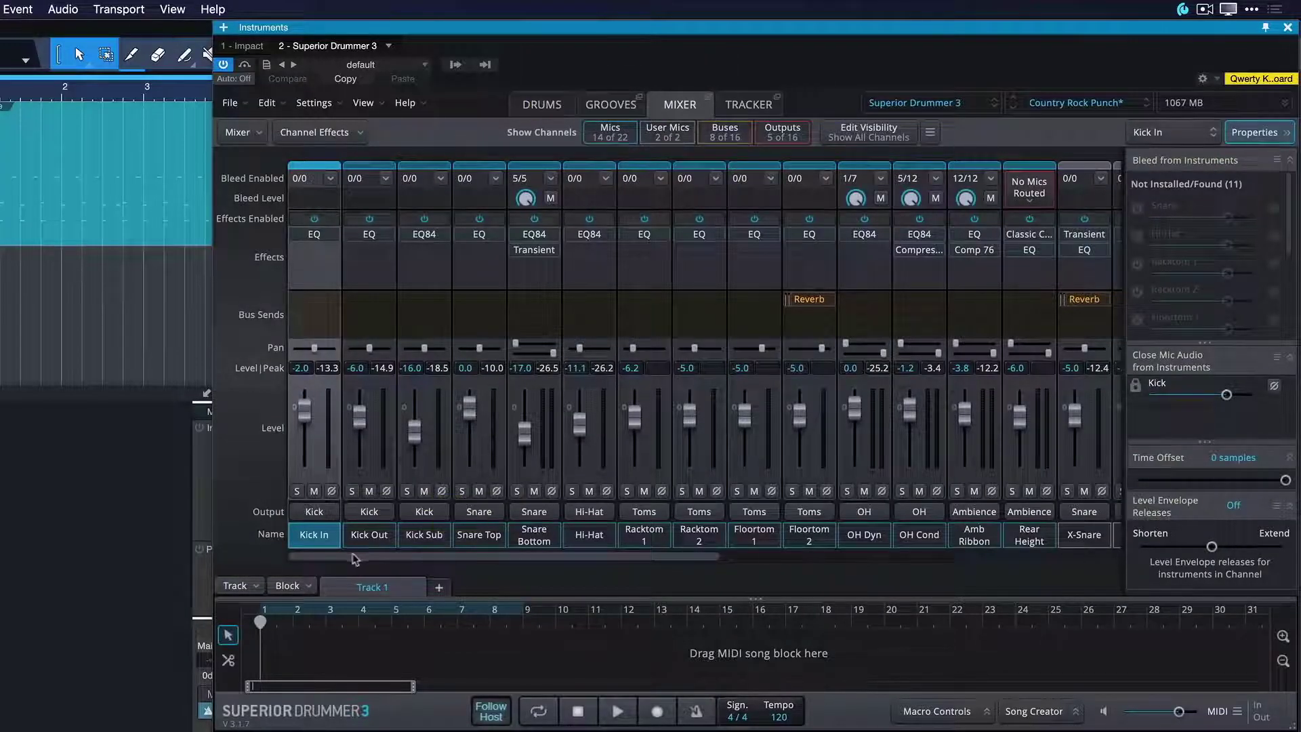
{"action": "left_click_drag", "start_coordinate": [353, 559], "coordinate": [898, 561]}
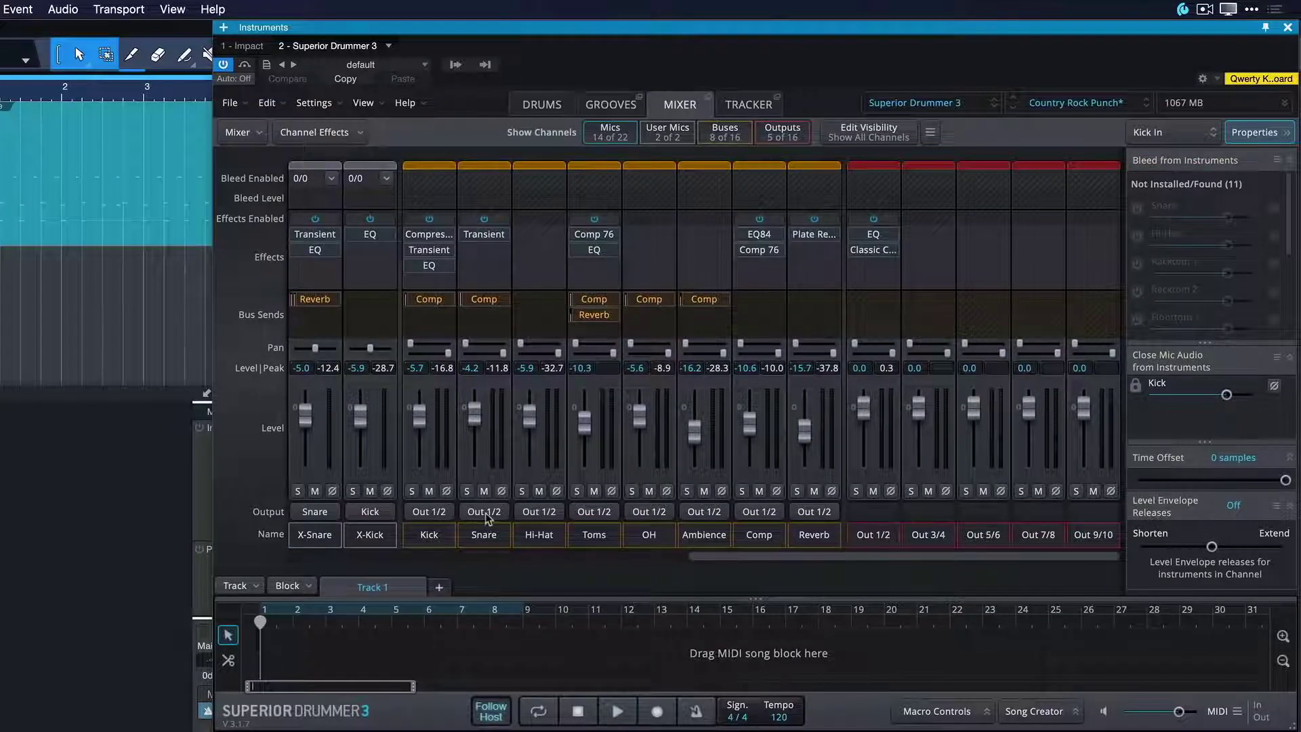
{"action": "left_click", "coordinate": [432, 512]}
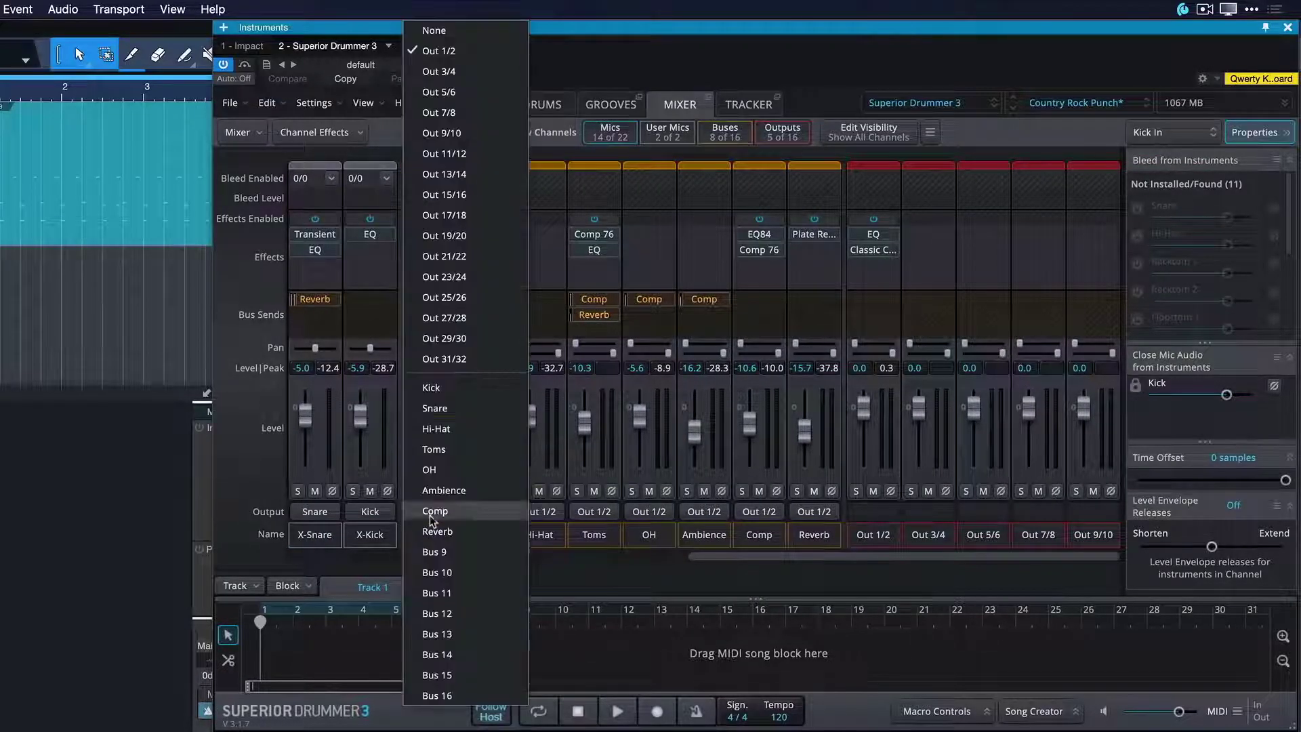
{"action": "left_click", "coordinate": [586, 535]}
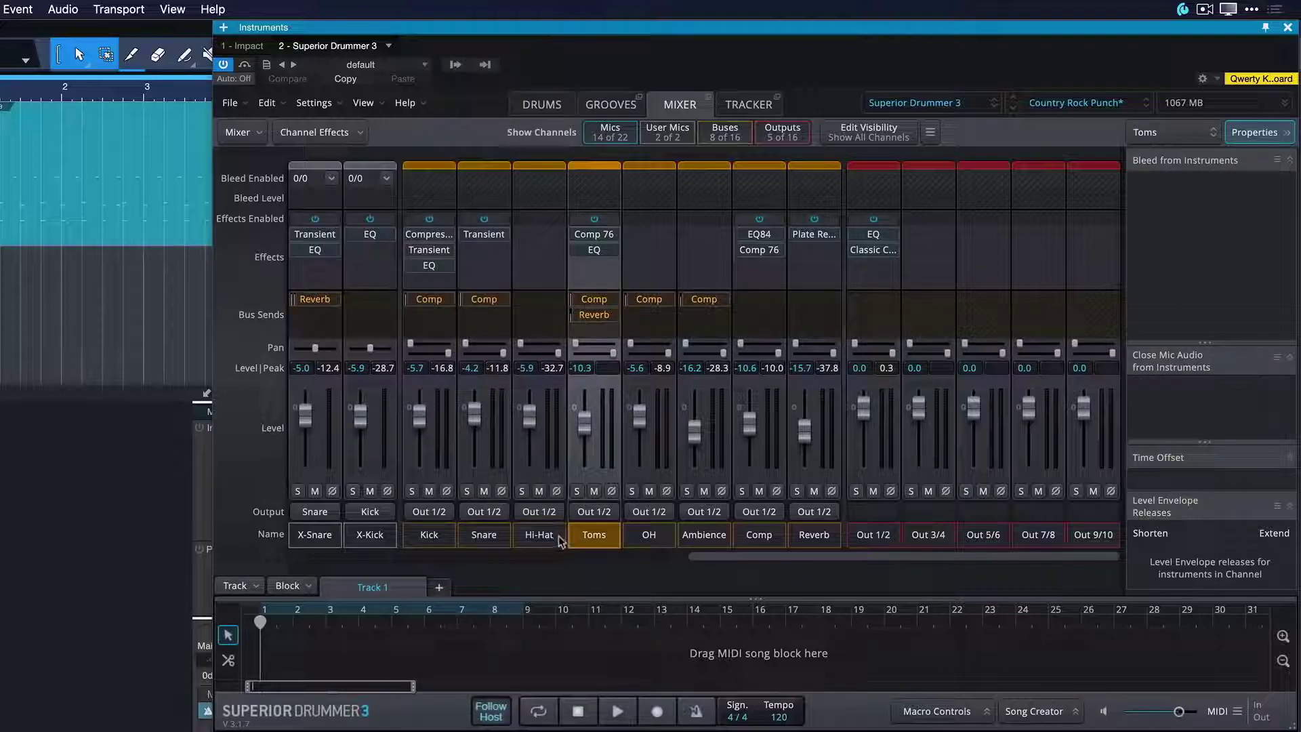
{"action": "left_click", "coordinate": [486, 535]}
{"action": "left_click", "coordinate": [484, 511]}
{"action": "left_click", "coordinate": [495, 71]}
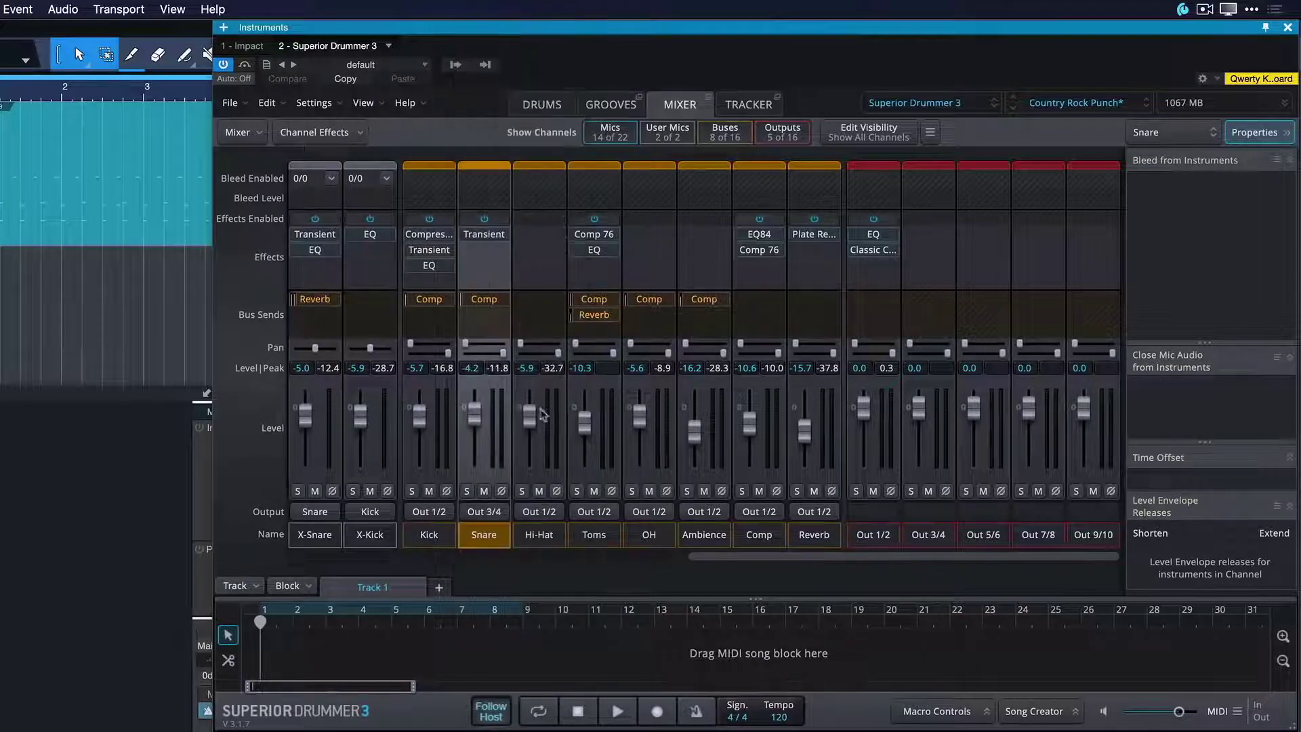
- Send Hi-Hat to Out 5/6, Toms to Out 7/8 and OH to Out 9/10
{"action": "left_click", "coordinate": [539, 511]}
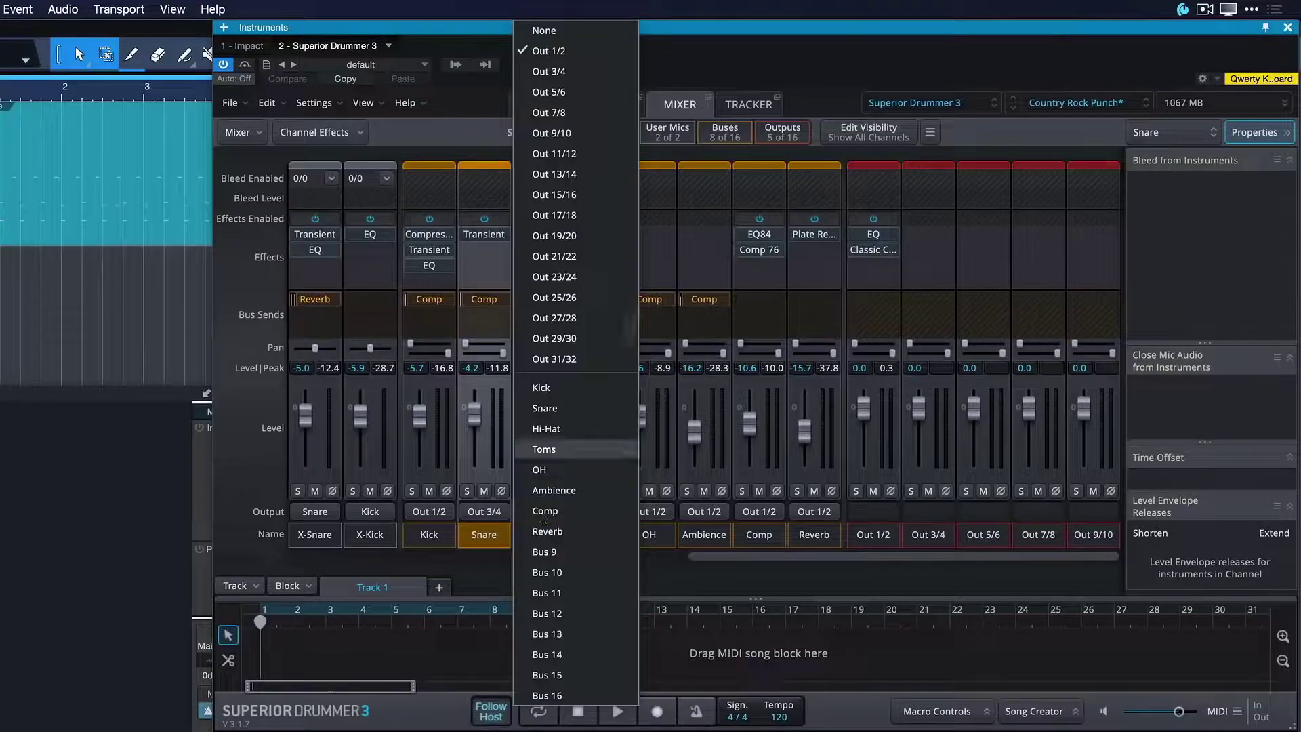
{"action": "left_click", "coordinate": [570, 94]}
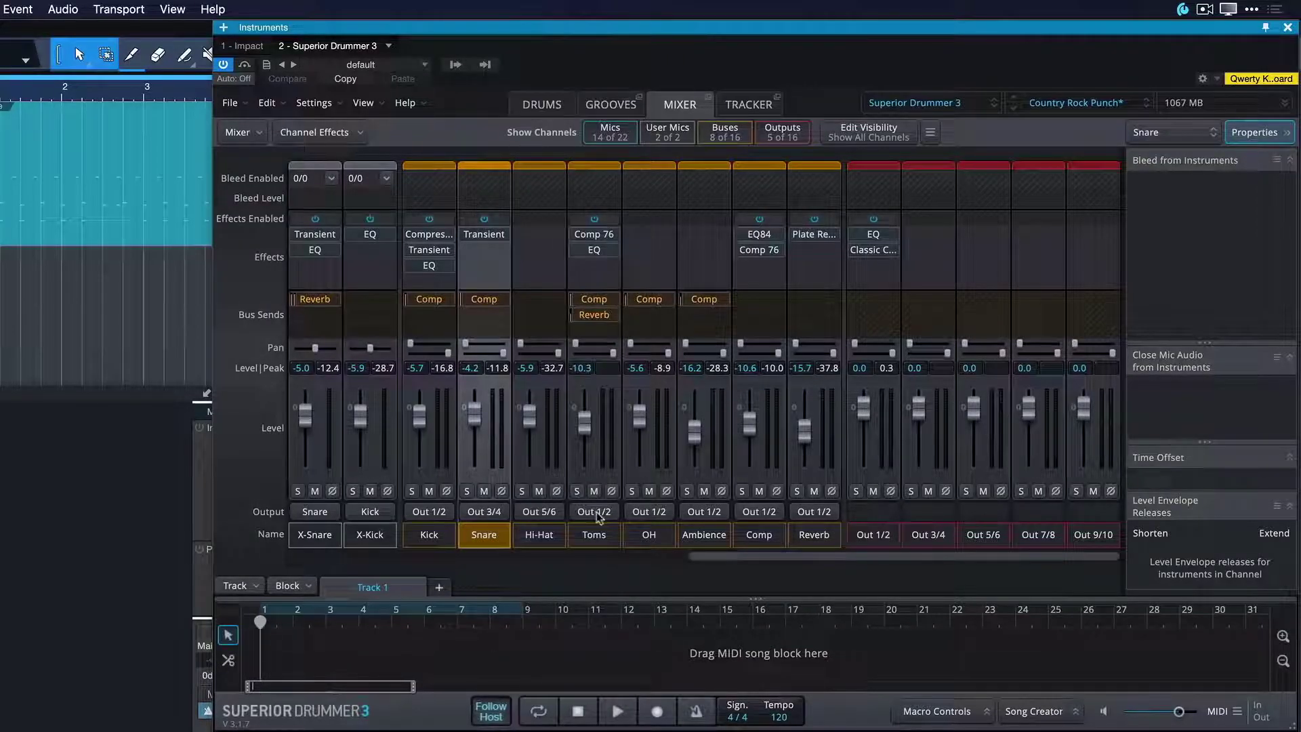
{"action": "left_click", "coordinate": [597, 511]}
{"action": "left_click", "coordinate": [610, 106]}
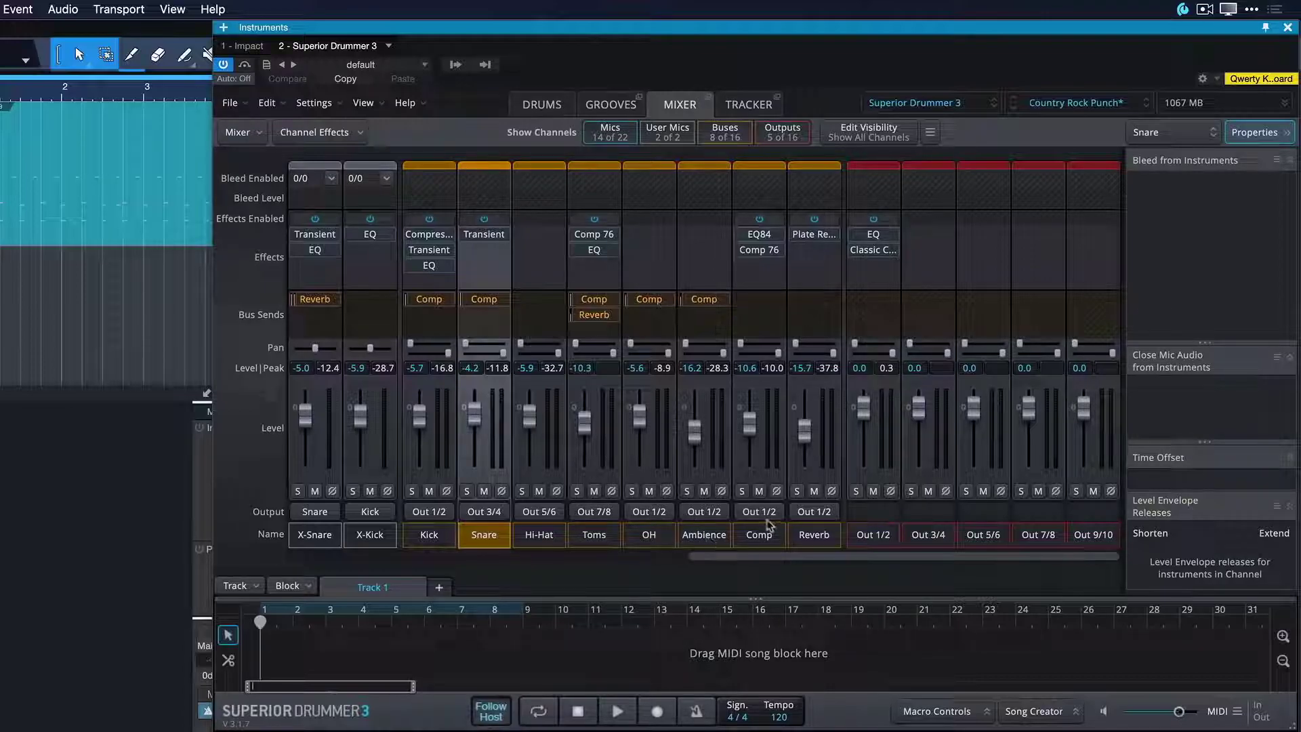
{"action": "left_click", "coordinate": [670, 515]}
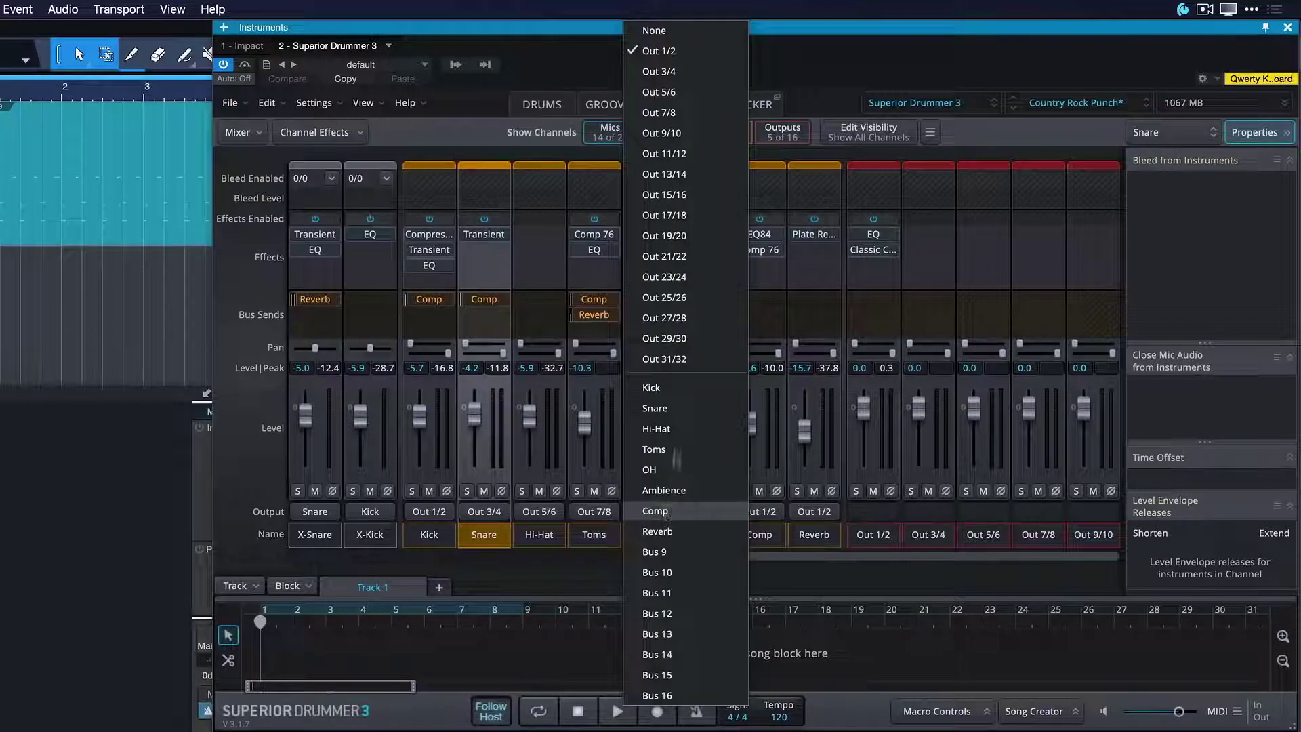
{"action": "key", "text": "Escape"}
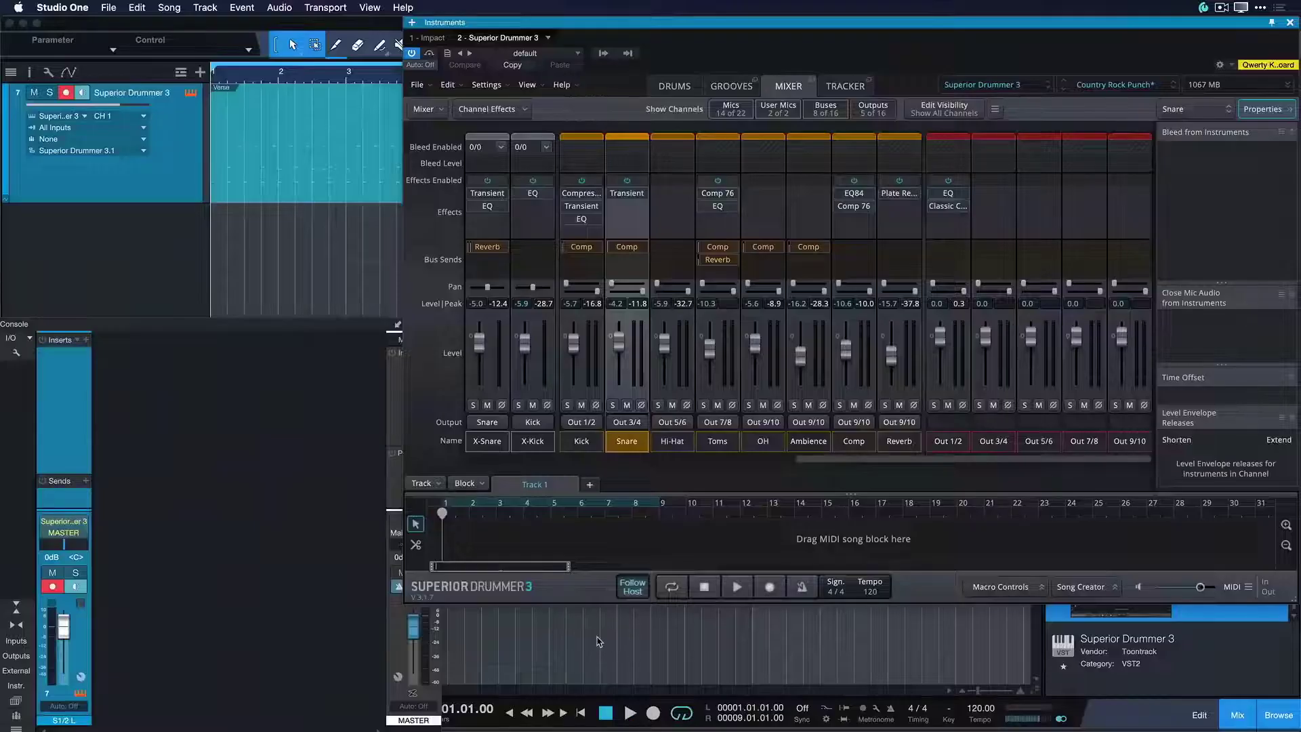
- Play the song and select the Kick channel in the drum mixer
{"action": "key", "text": "space"}
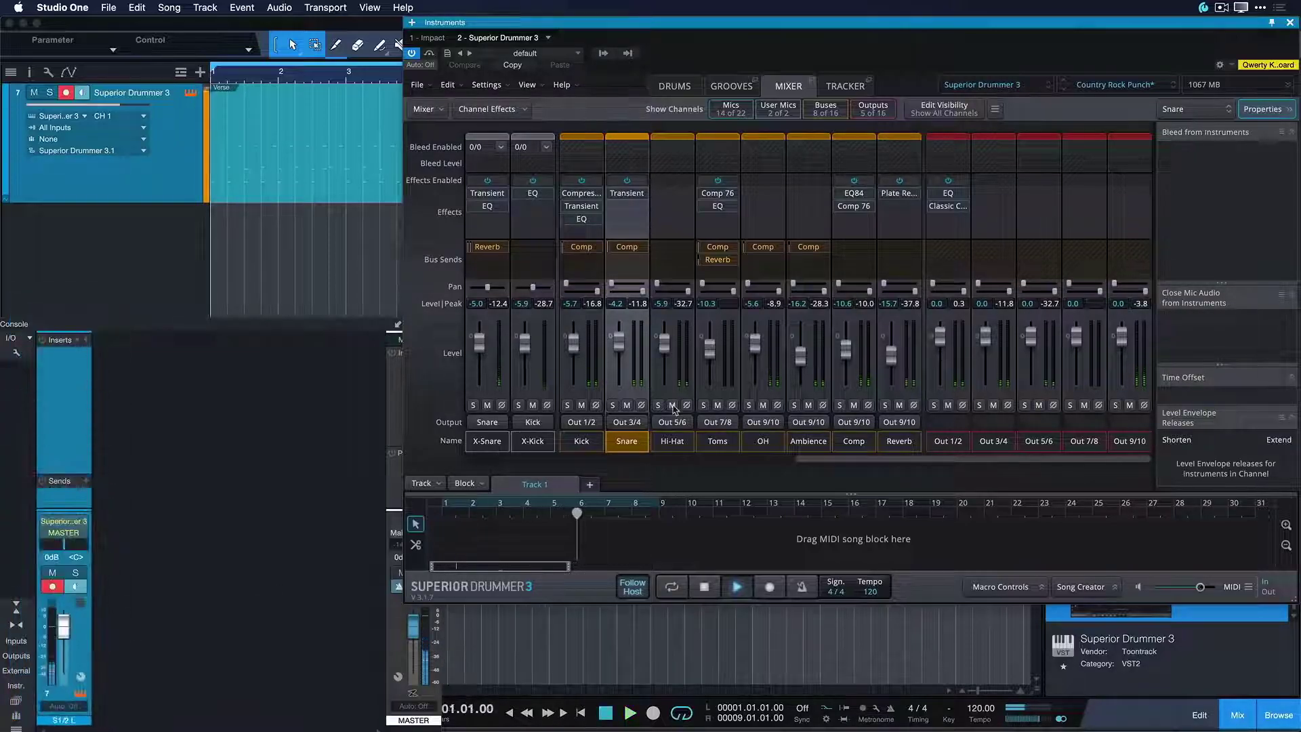
{"action": "left_click", "coordinate": [584, 442]}
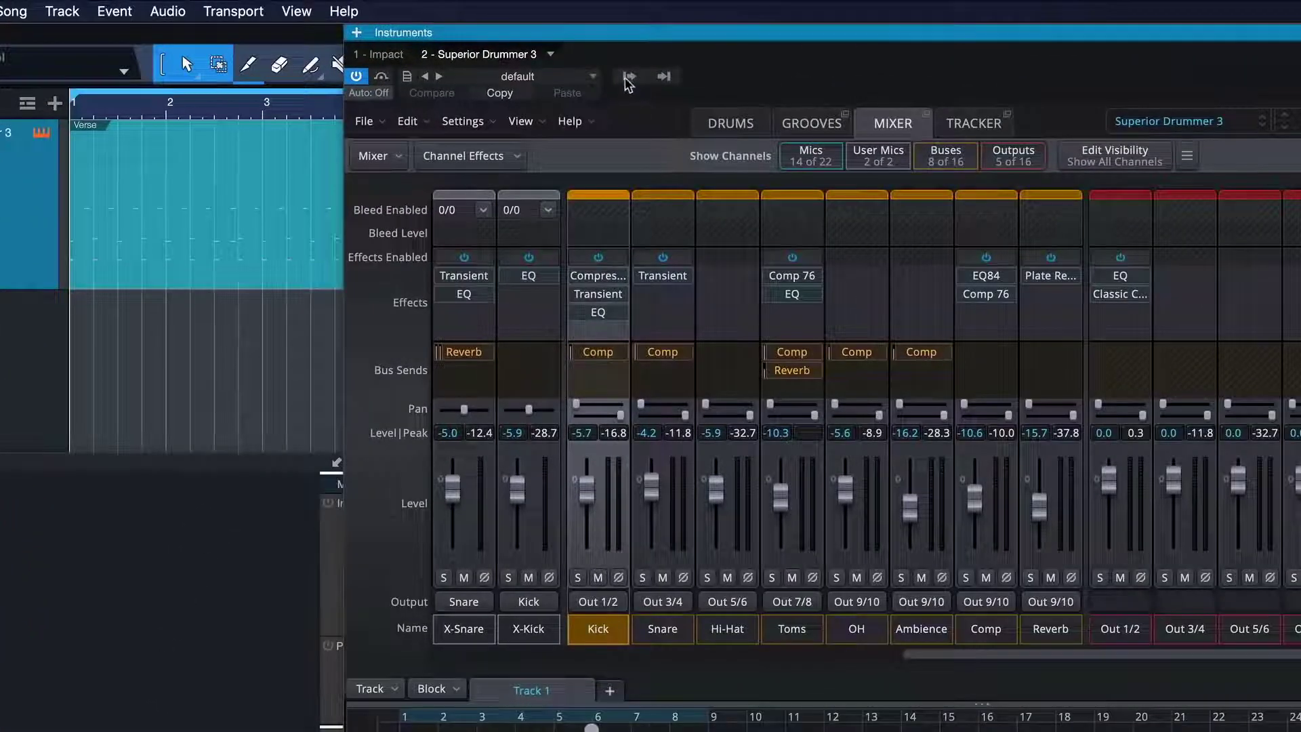
- Enable Superior Drummer 3's additional output pairs S3/4 through S9/10
{"action": "left_click", "coordinate": [627, 78]}
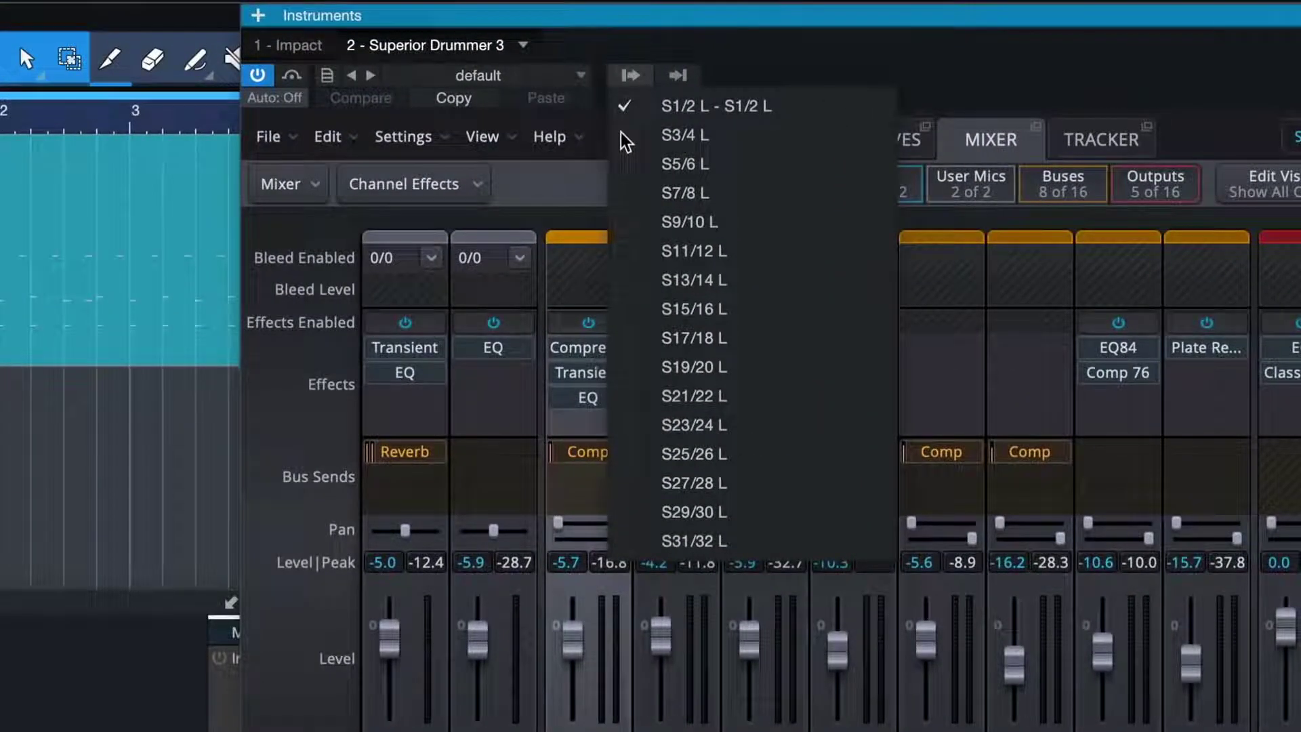
{"action": "left_click", "coordinate": [626, 136]}
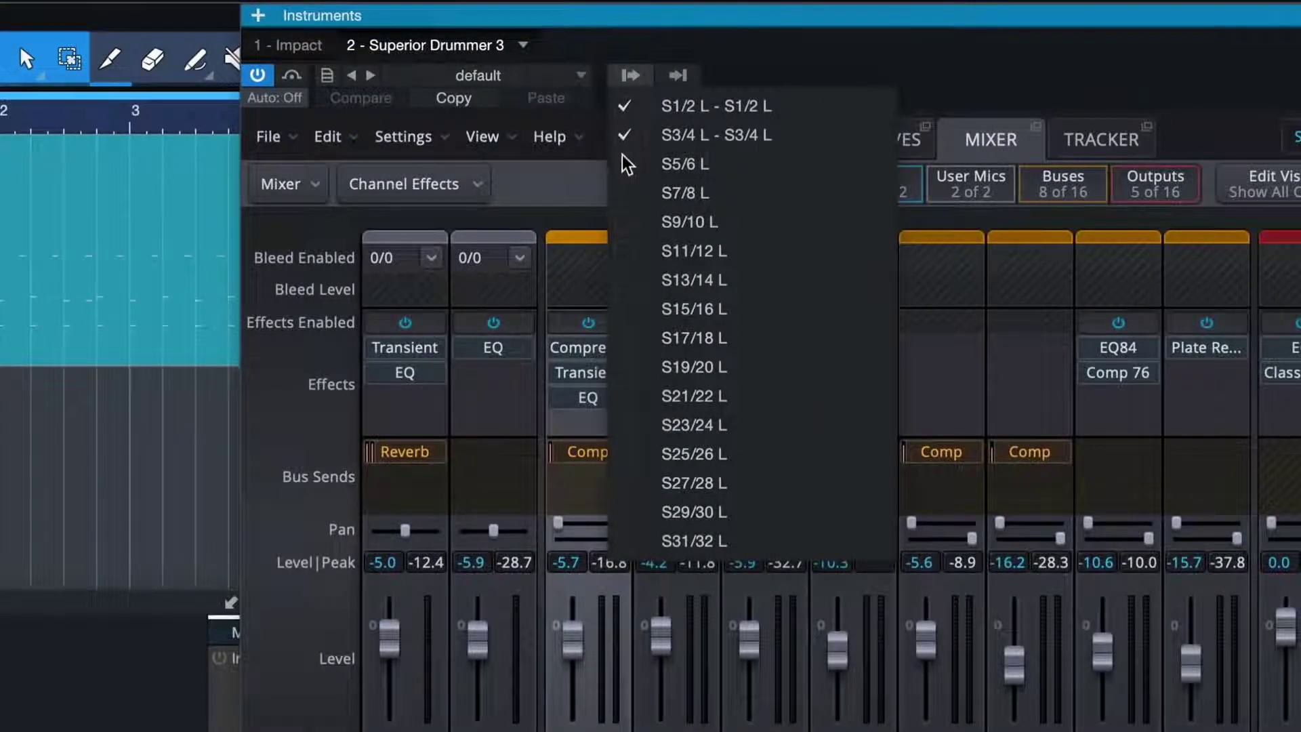
{"action": "left_click", "coordinate": [625, 164]}
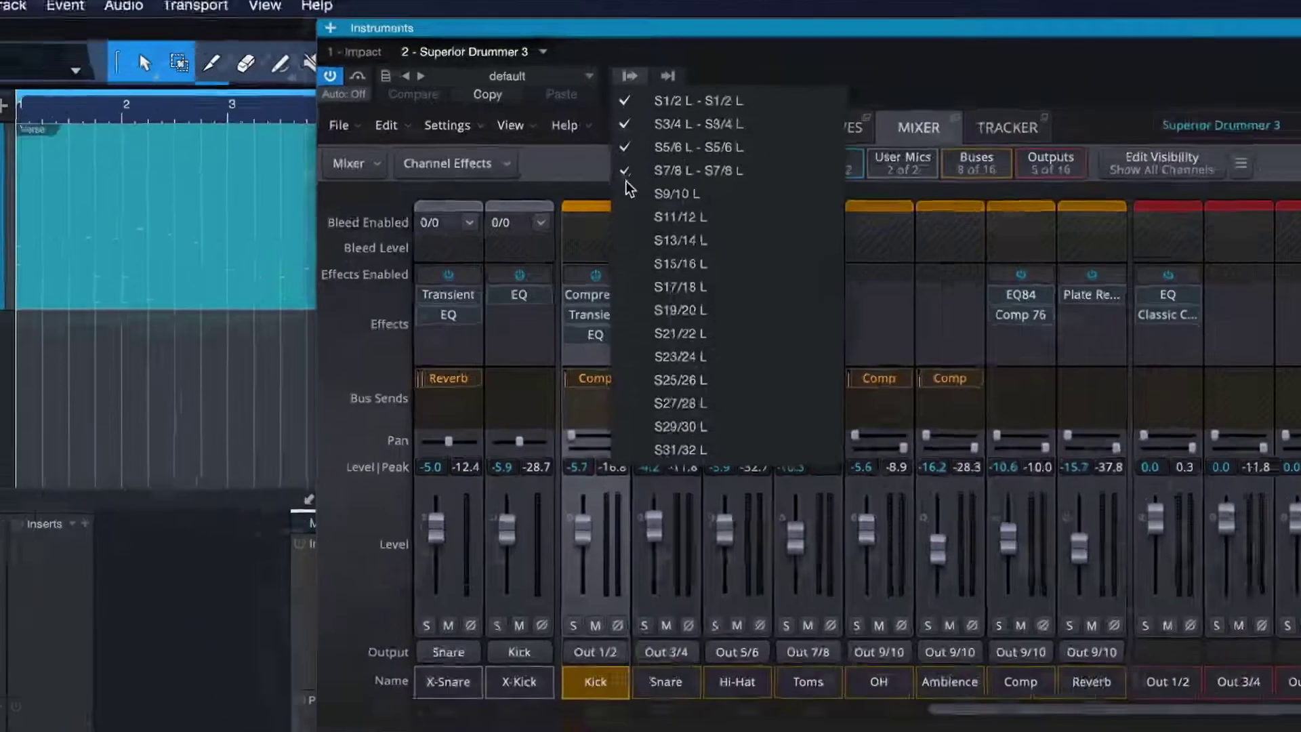
{"action": "left_click", "coordinate": [625, 222]}
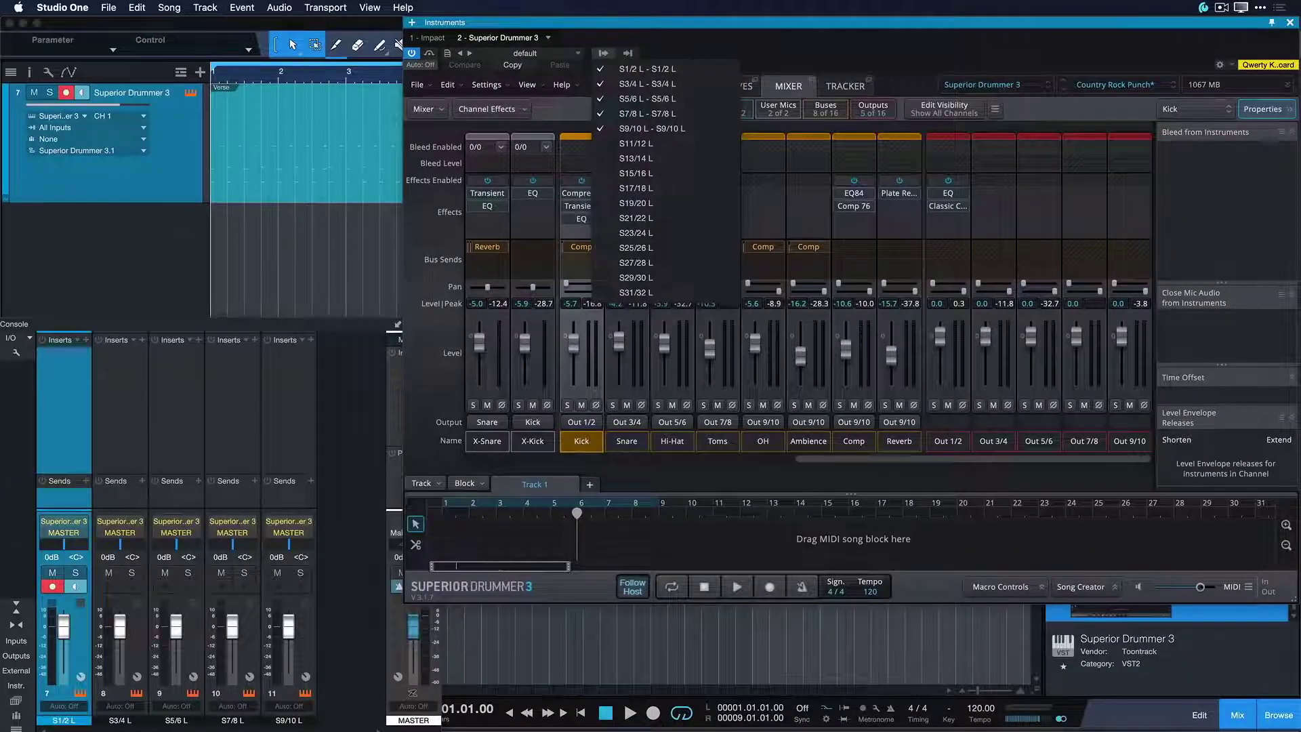
{"action": "left_click", "coordinate": [757, 41]}
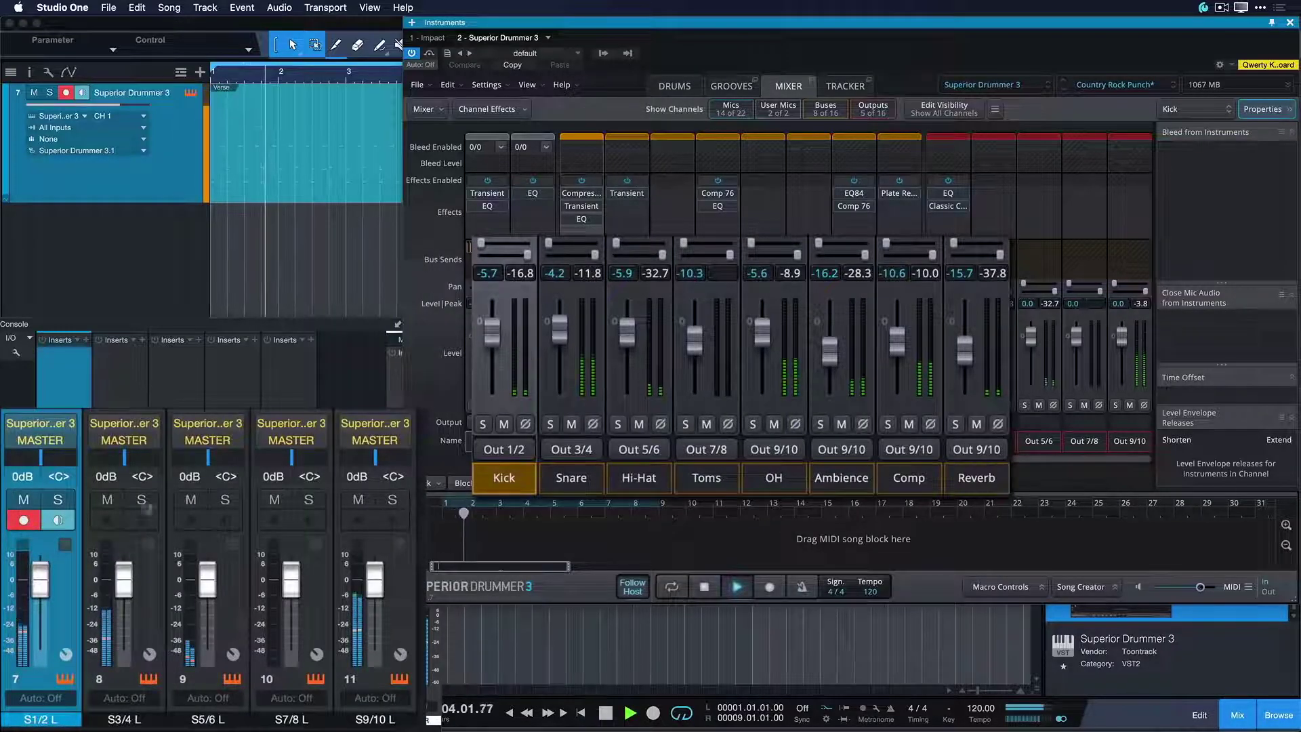
- Solo the S3/4 L drum channel and review the drum part's notes
{"action": "left_click", "coordinate": [142, 500]}
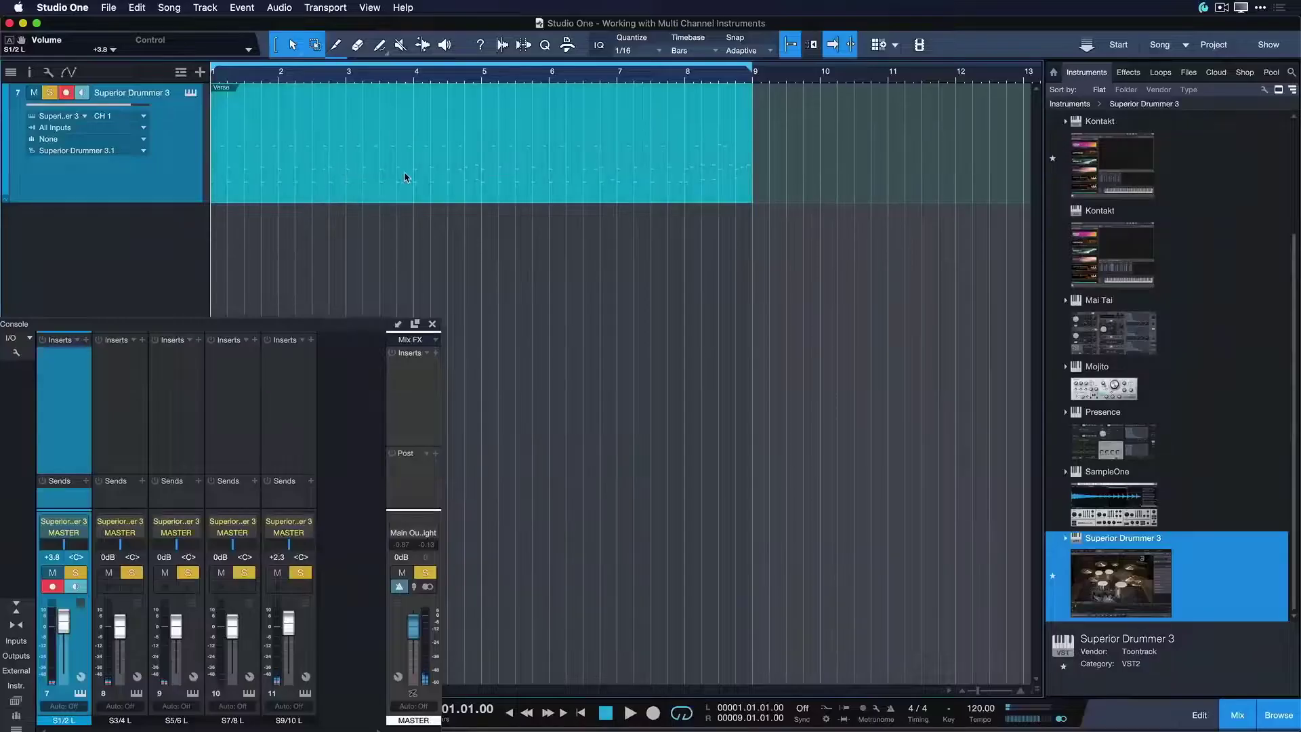
{"action": "double_click", "coordinate": [349, 195]}
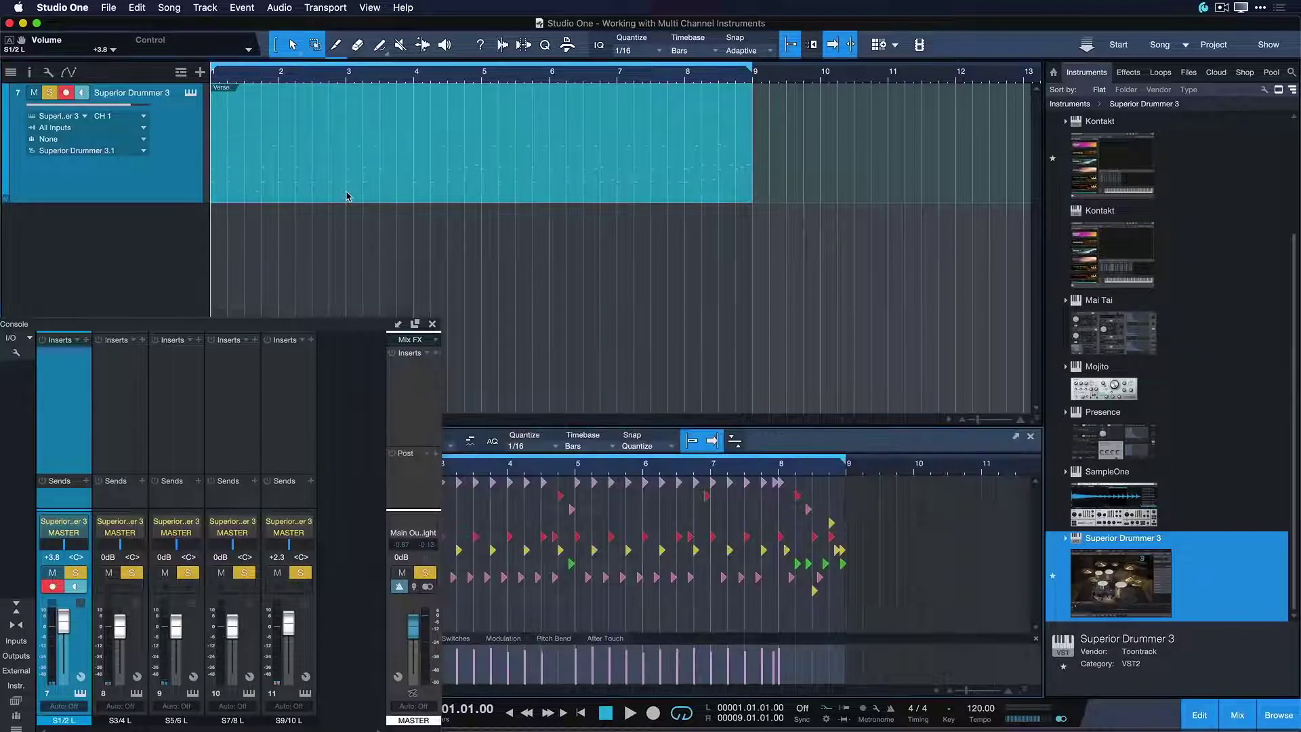
{"action": "key", "text": "F2"}
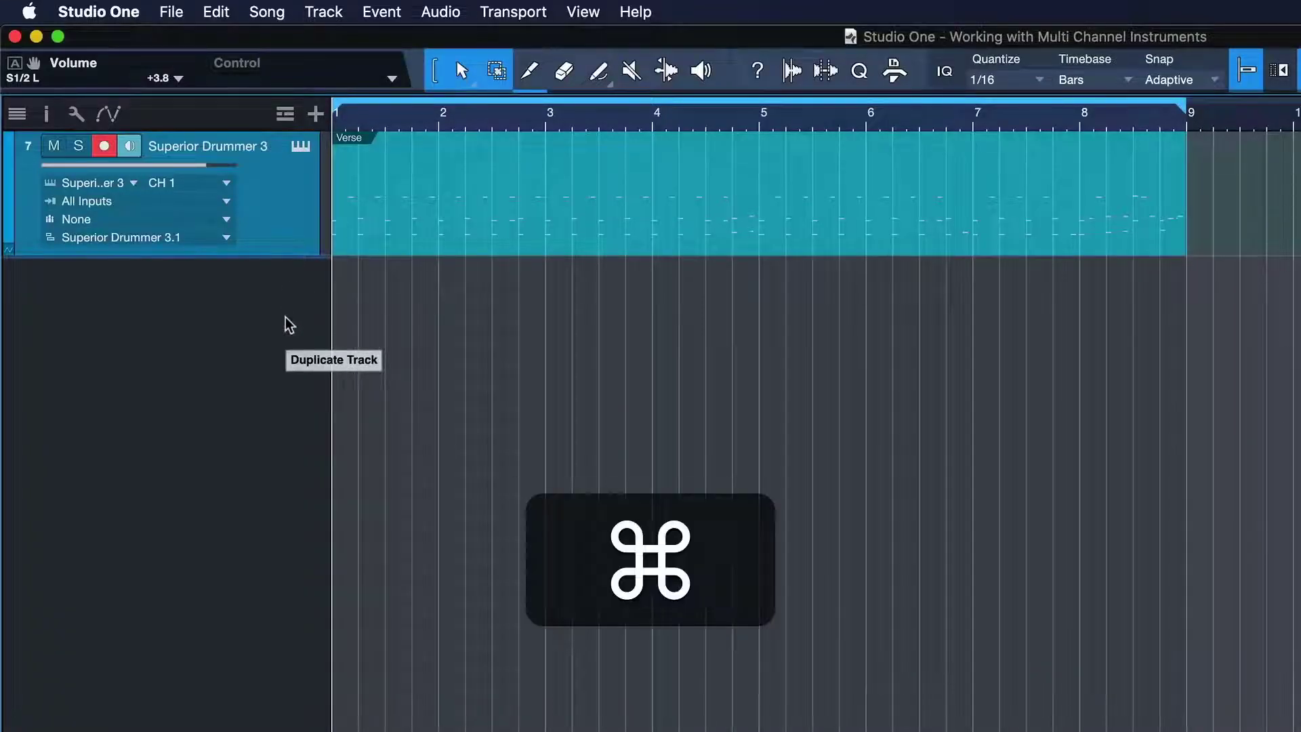
- Duplicate the Superior Drummer track and assign the copy to channel S3/4 L
{"action": "left_click_drag", "start_coordinate": [284, 249], "coordinate": [285, 327]}
{"action": "key", "text": "F4"}
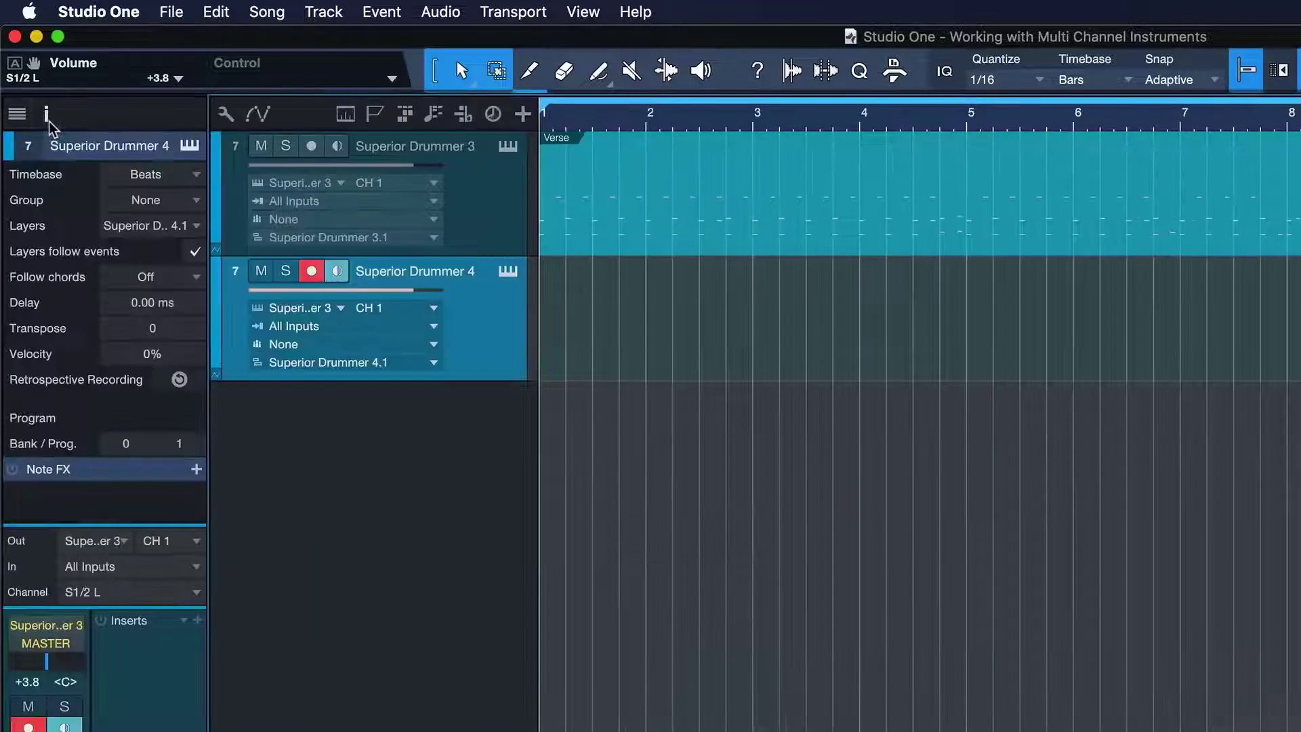
{"action": "left_click", "coordinate": [112, 458]}
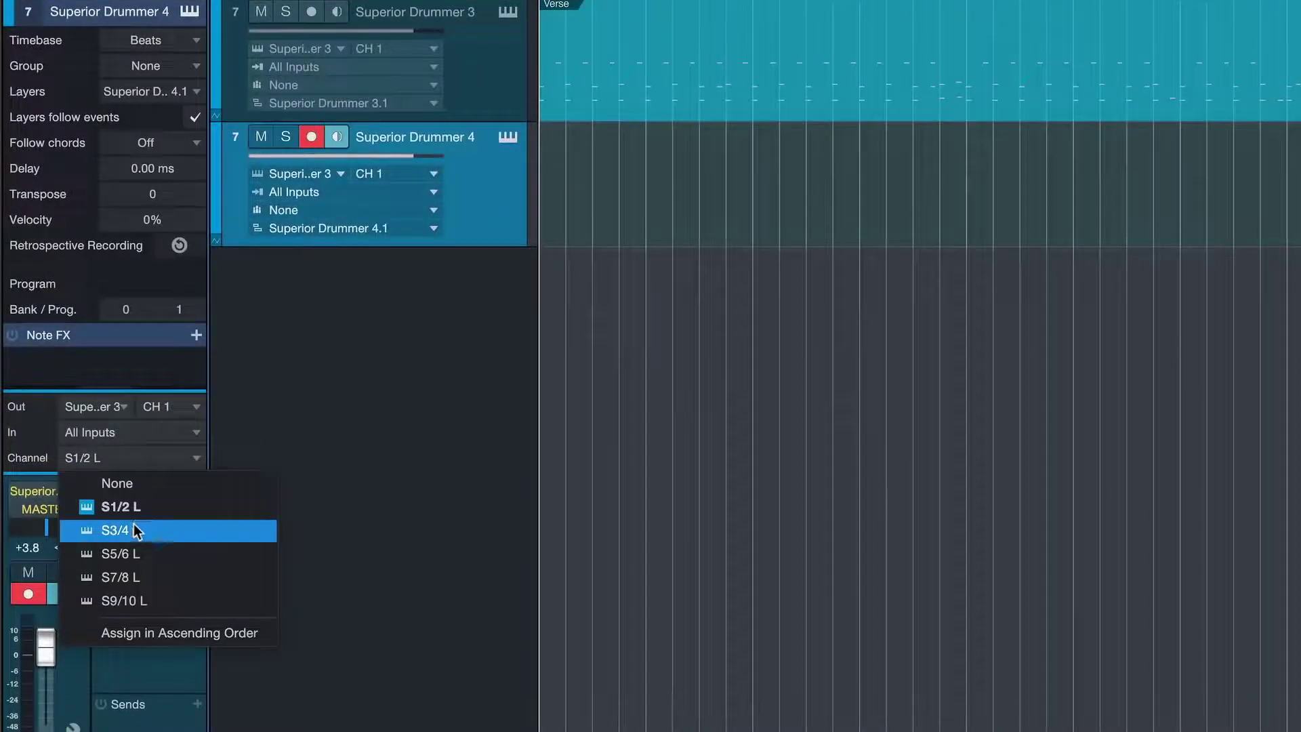
{"action": "left_click", "coordinate": [137, 530]}
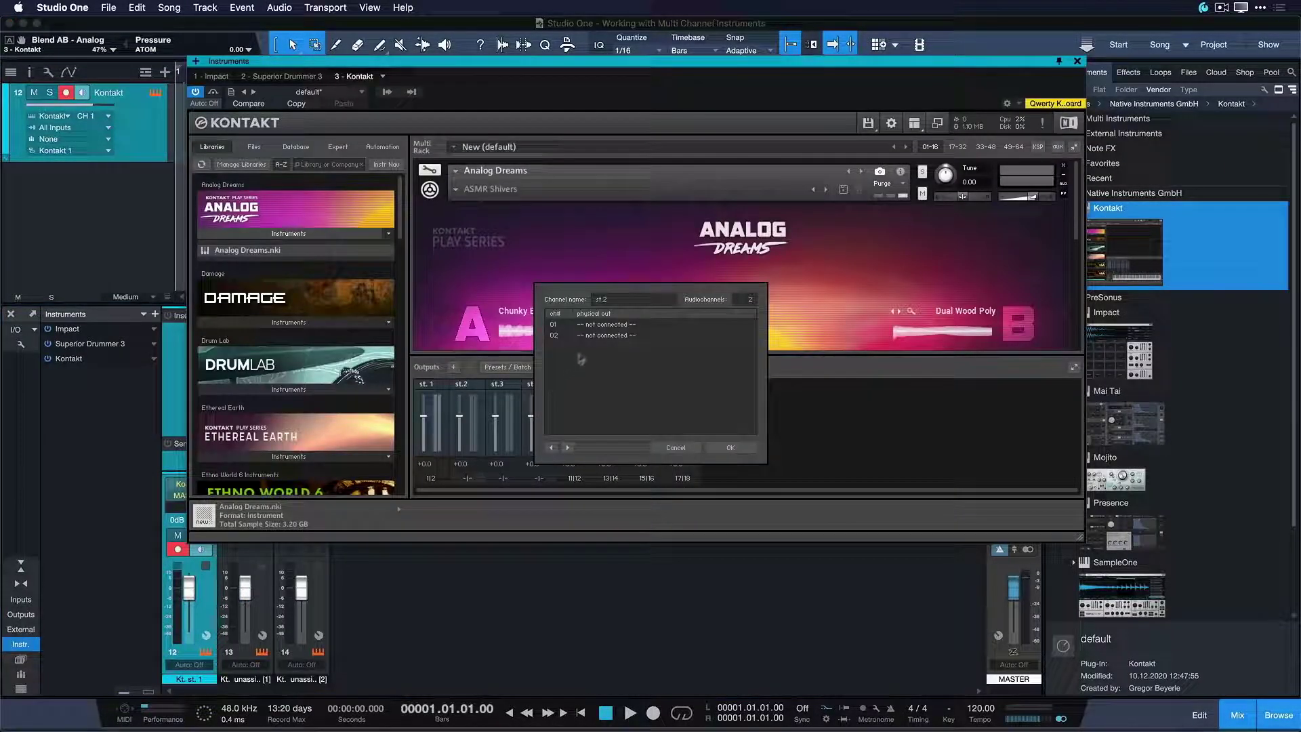
- Review Kontakt's output channel assignments, cancel unchanged, and revisit its output options
{"action": "left_click", "coordinate": [600, 328]}
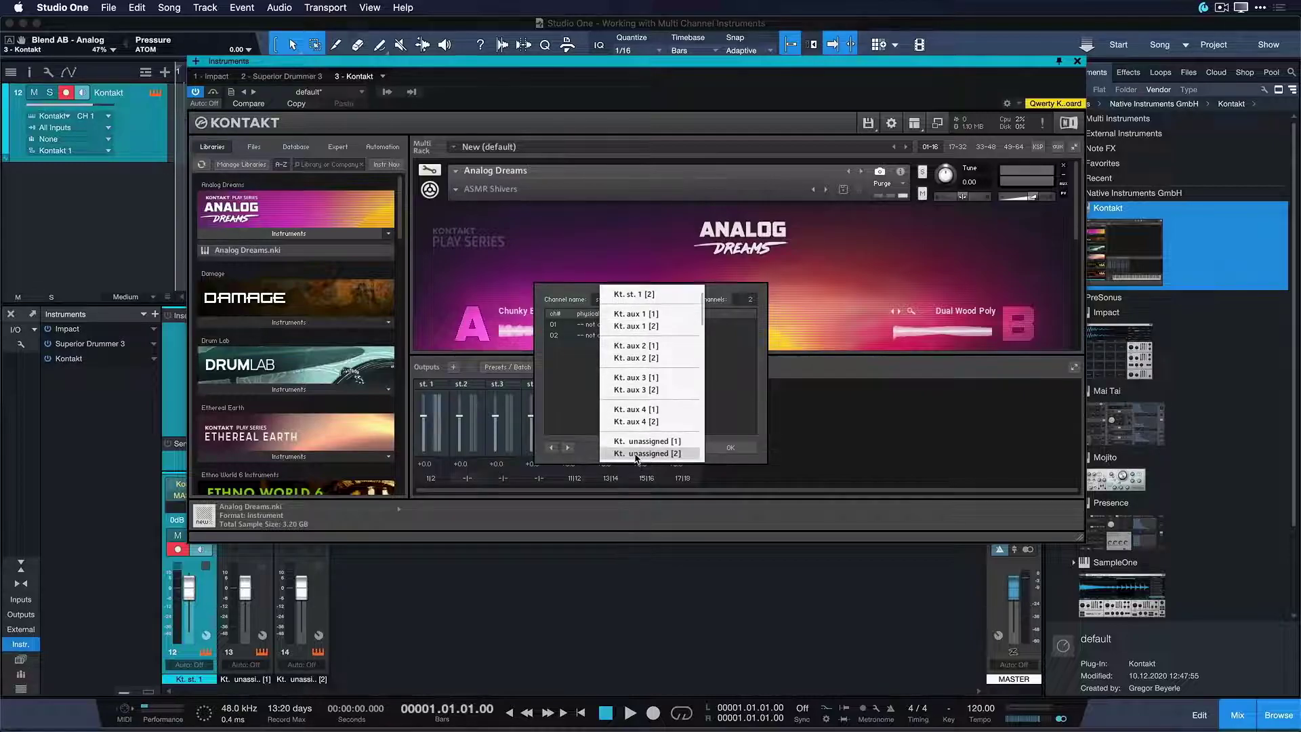
{"action": "left_click", "coordinate": [763, 466]}
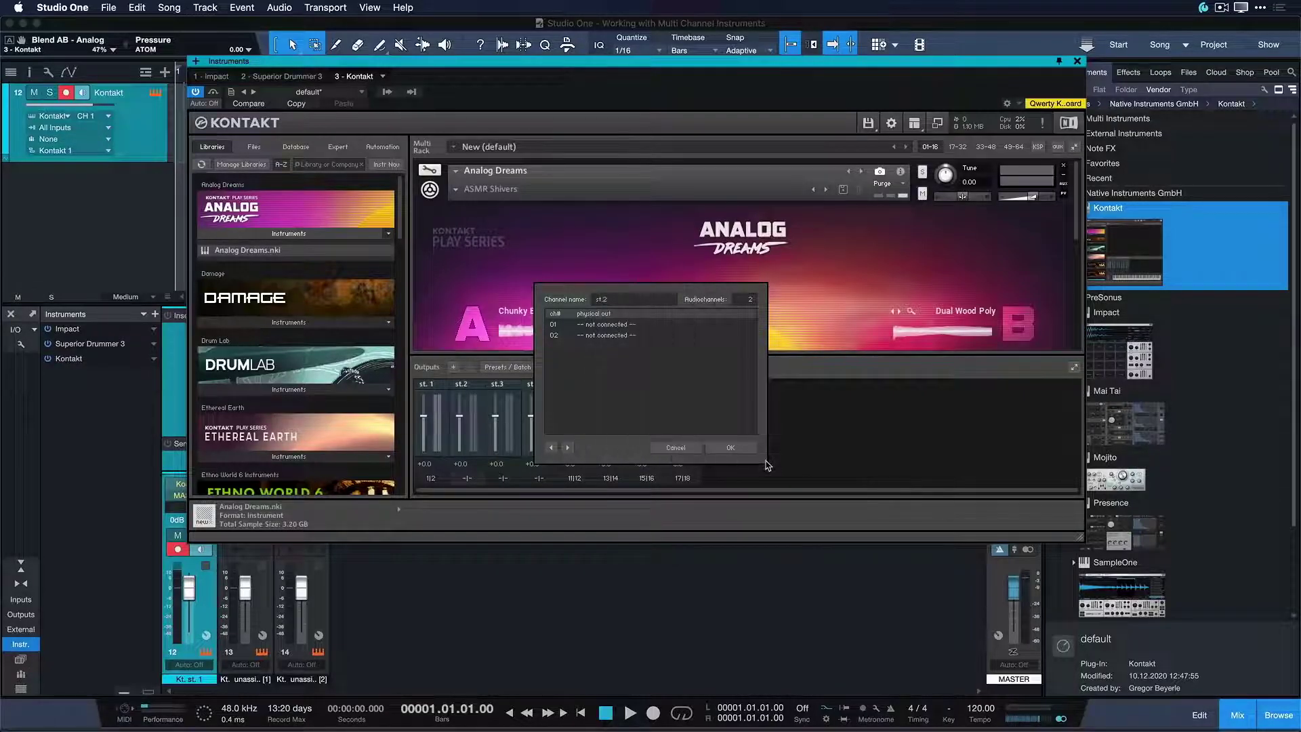
{"action": "left_click", "coordinate": [678, 447]}
{"action": "left_click", "coordinate": [387, 92]}
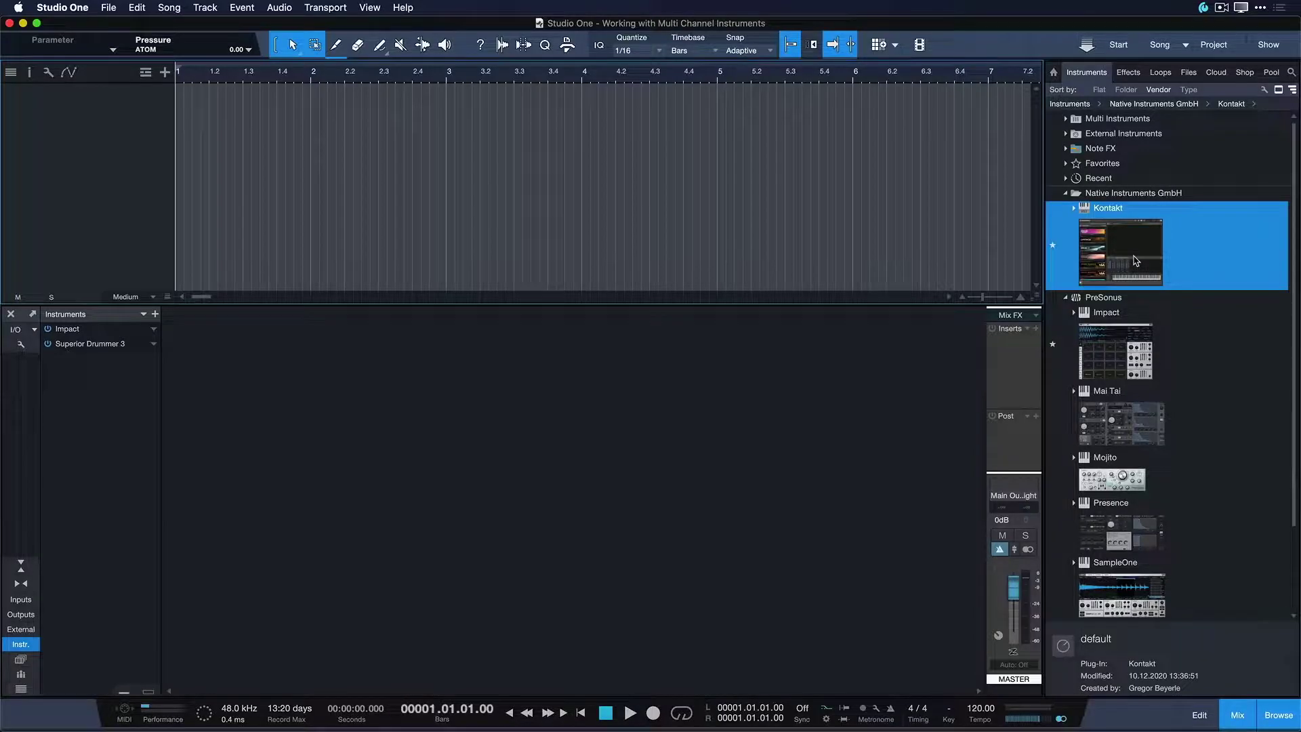
- Drag a Kontakt instrument from the browser into the song
{"action": "left_click_drag", "start_coordinate": [1136, 261], "coordinate": [499, 163]}
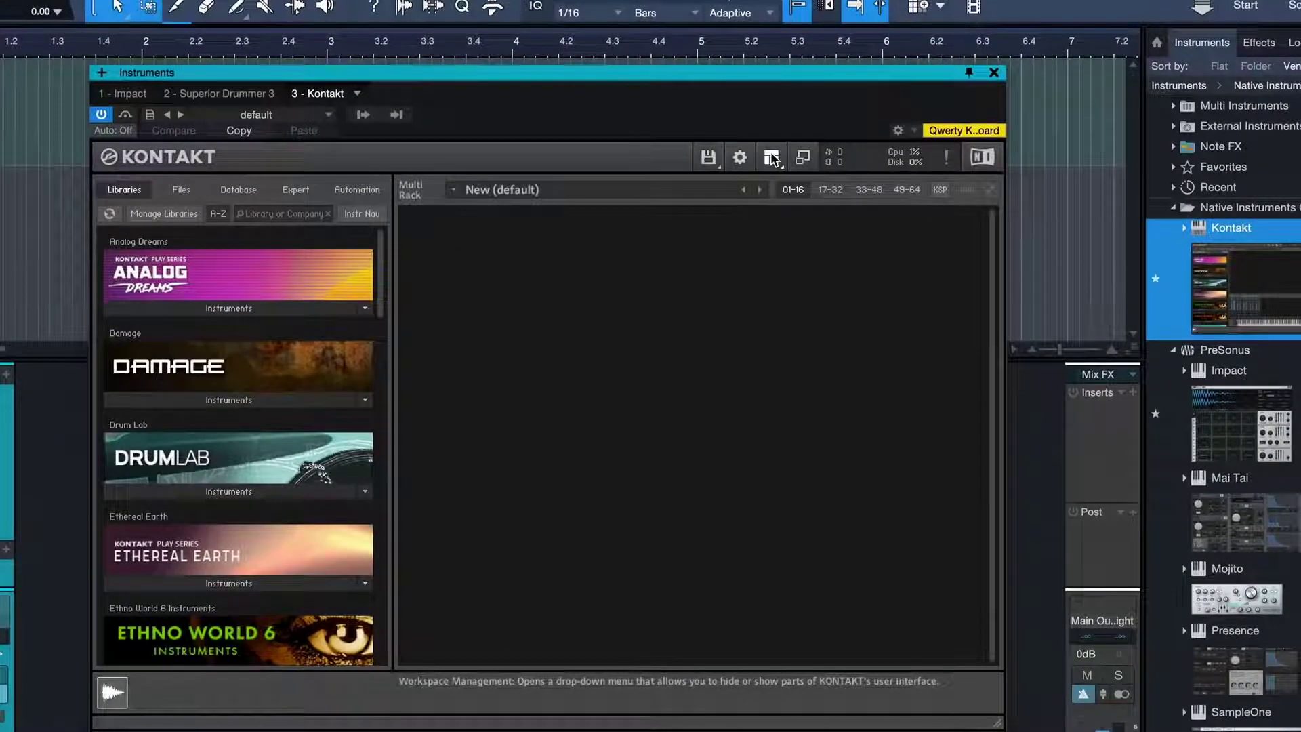
- Show Kontakt's Outputs panel and route both aux 1 channels to physical outputs
{"action": "left_click", "coordinate": [772, 158]}
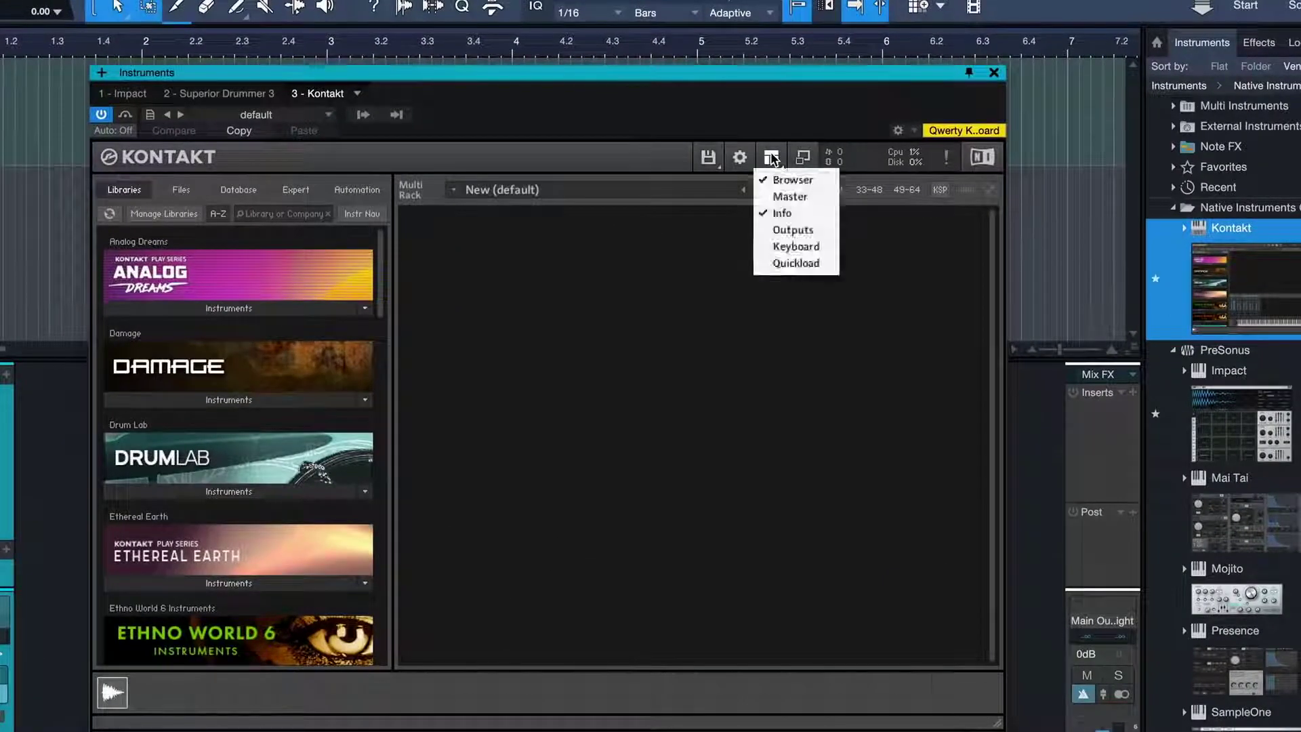
{"action": "left_click", "coordinate": [791, 230]}
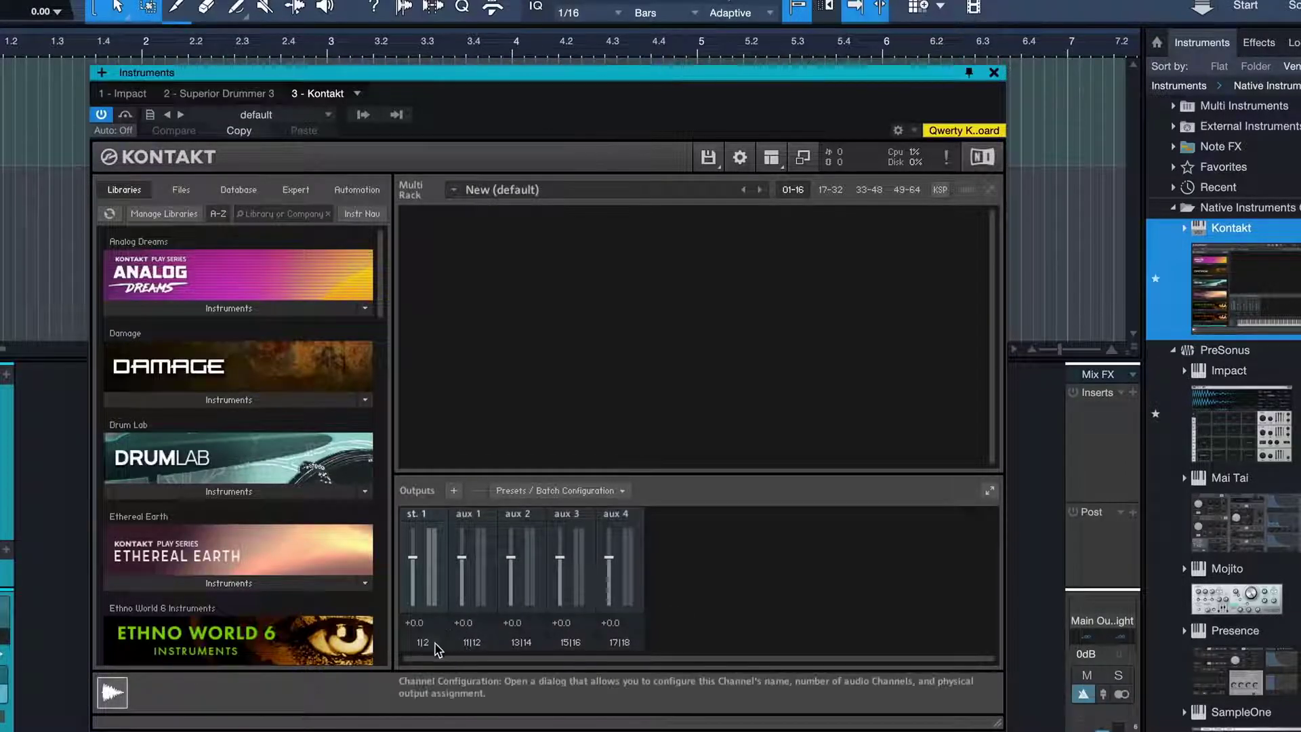
{"action": "left_click", "coordinate": [470, 643]}
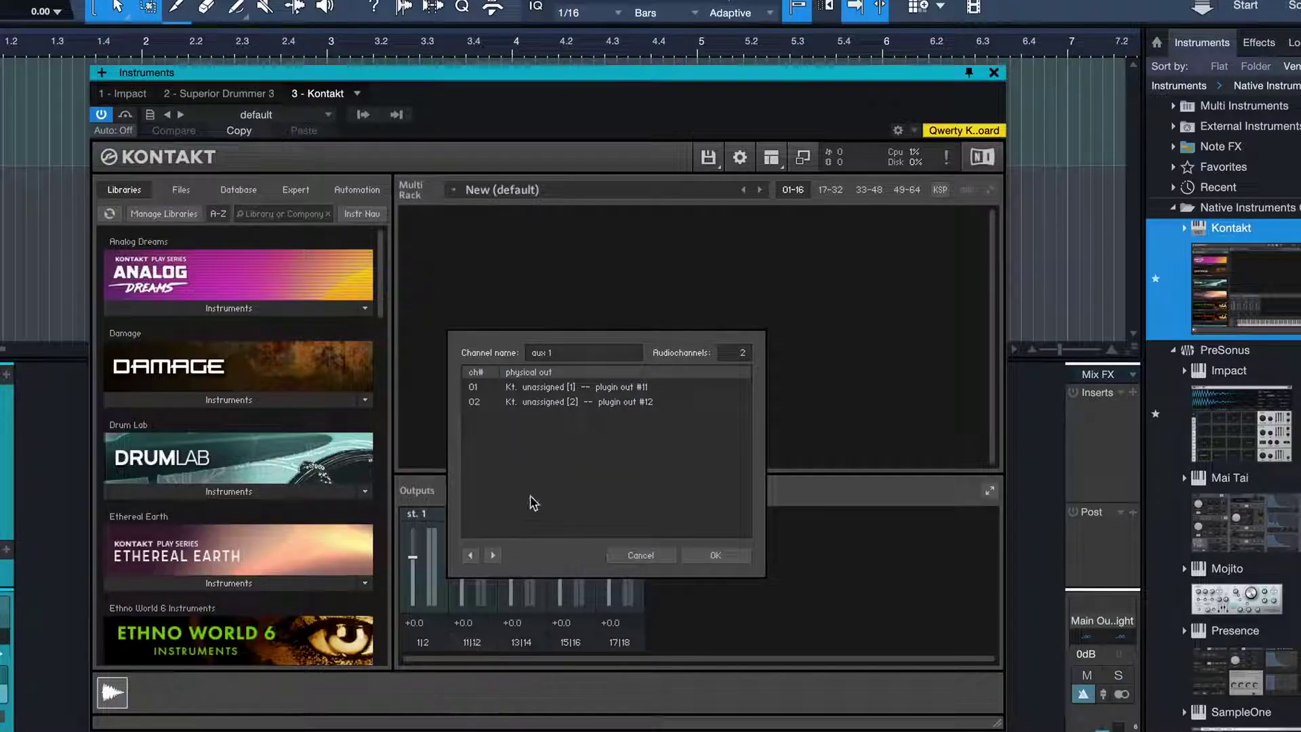
{"action": "left_click", "coordinate": [595, 386]}
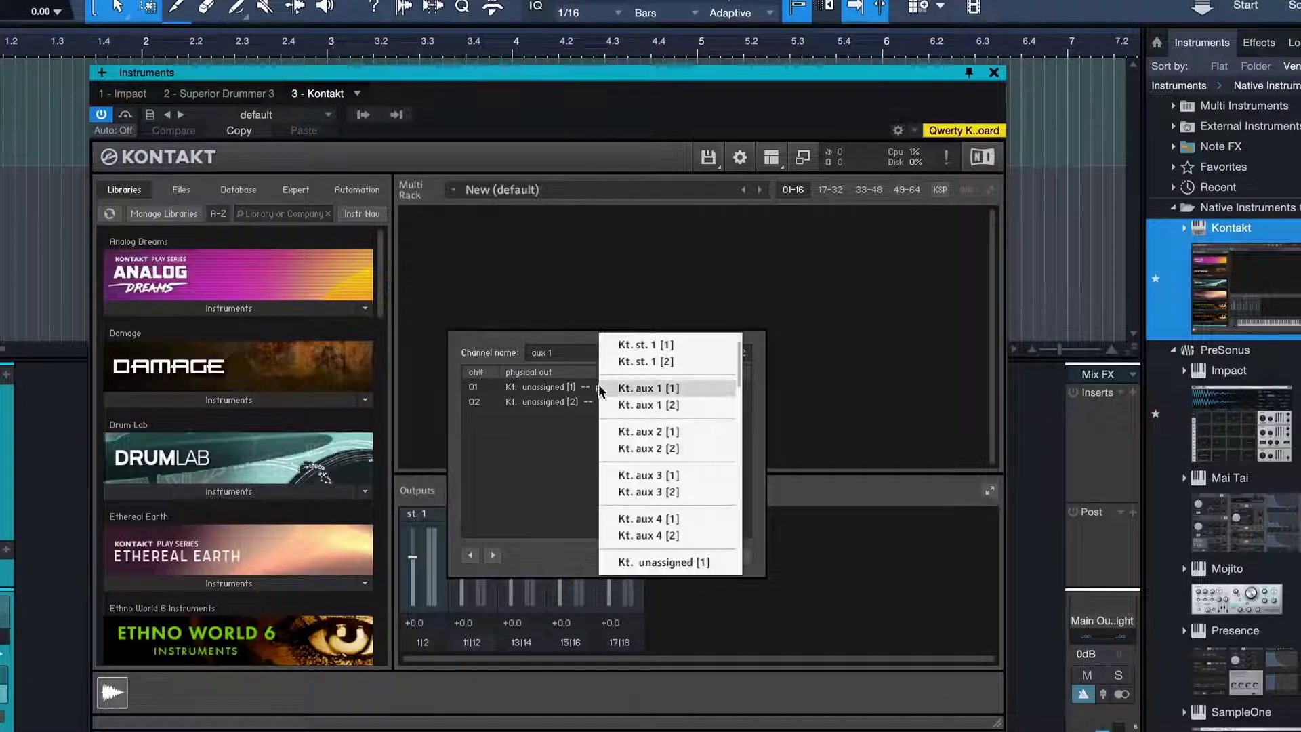
{"action": "left_click", "coordinate": [639, 389]}
{"action": "left_click", "coordinate": [590, 401]}
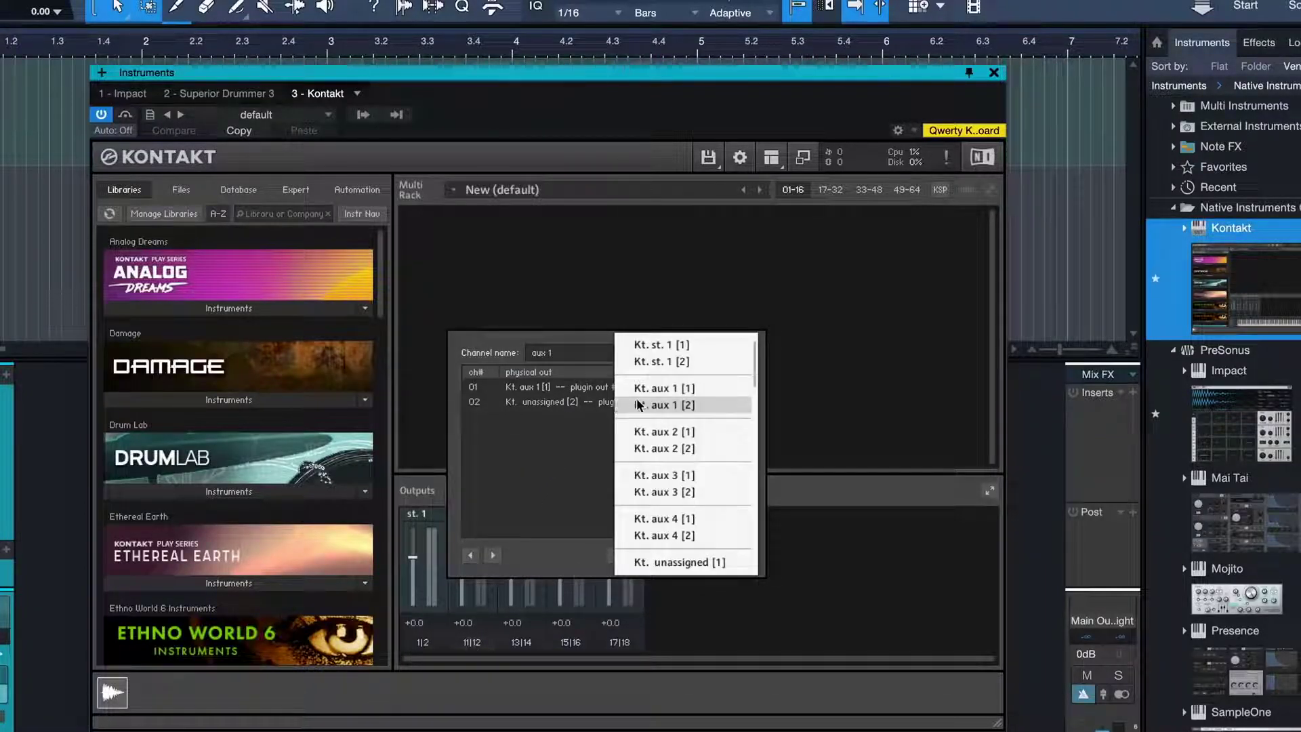
{"action": "left_click", "coordinate": [641, 405]}
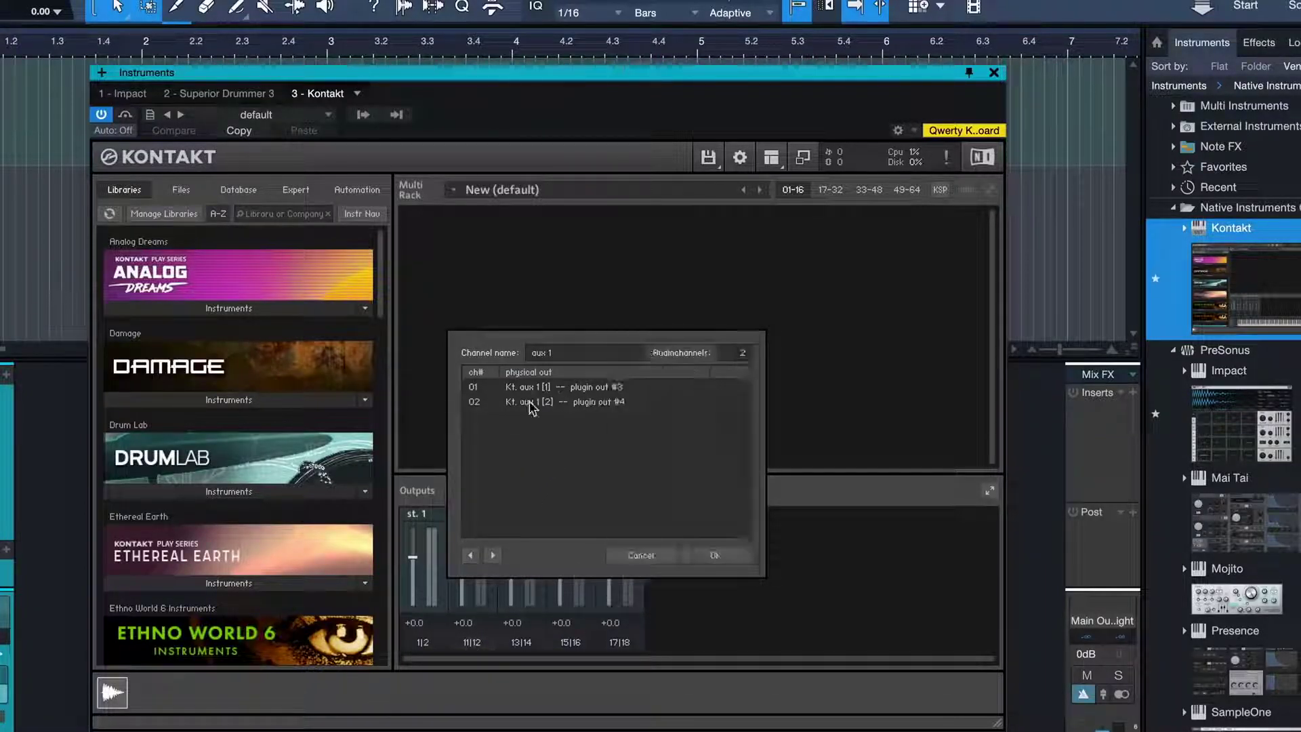
- Route aux 2's first channel to its physical output
{"action": "left_click", "coordinate": [494, 555]}
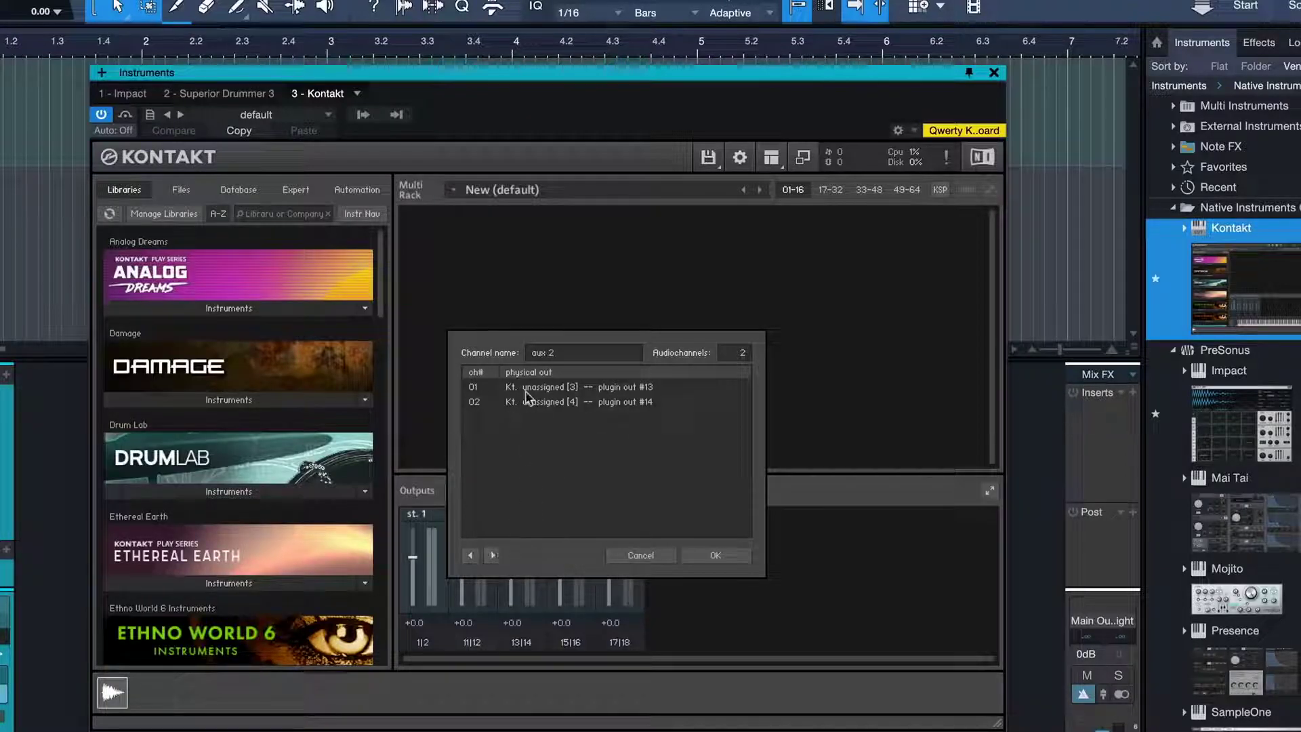
{"action": "left_click", "coordinate": [547, 387]}
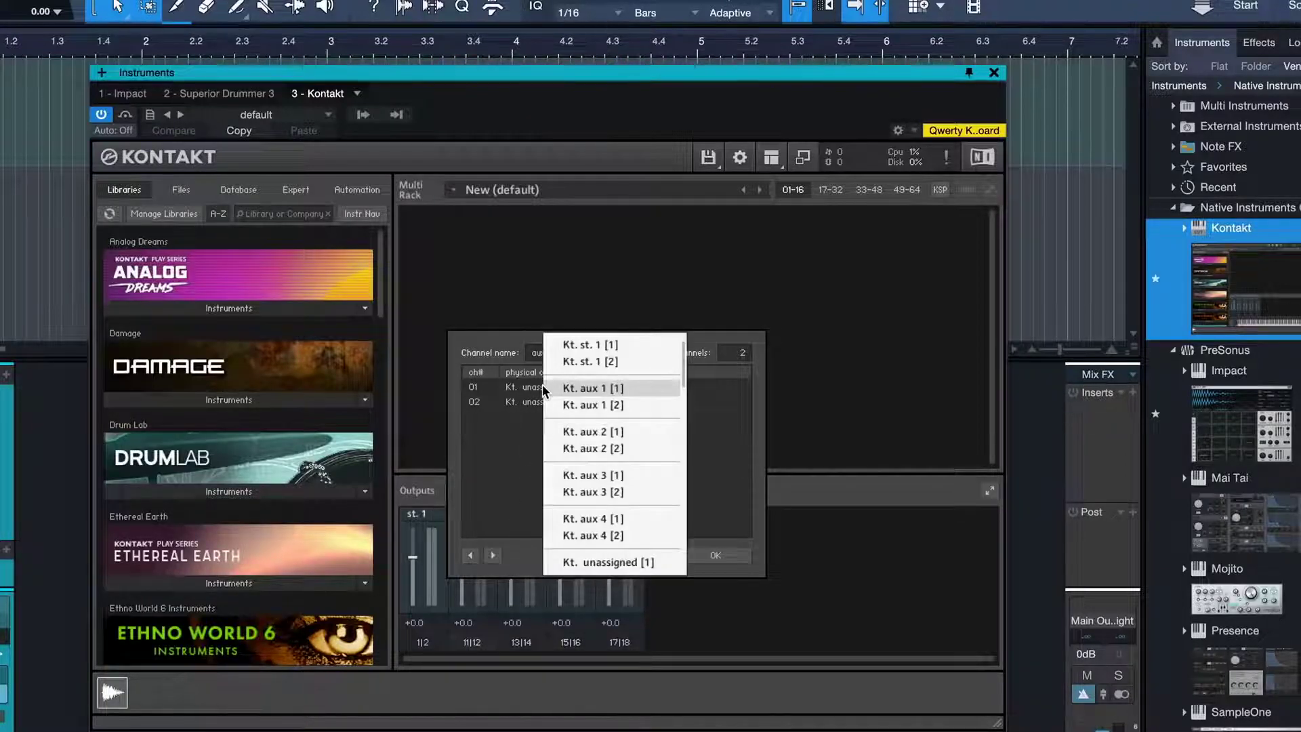
{"action": "left_click", "coordinate": [579, 419]}
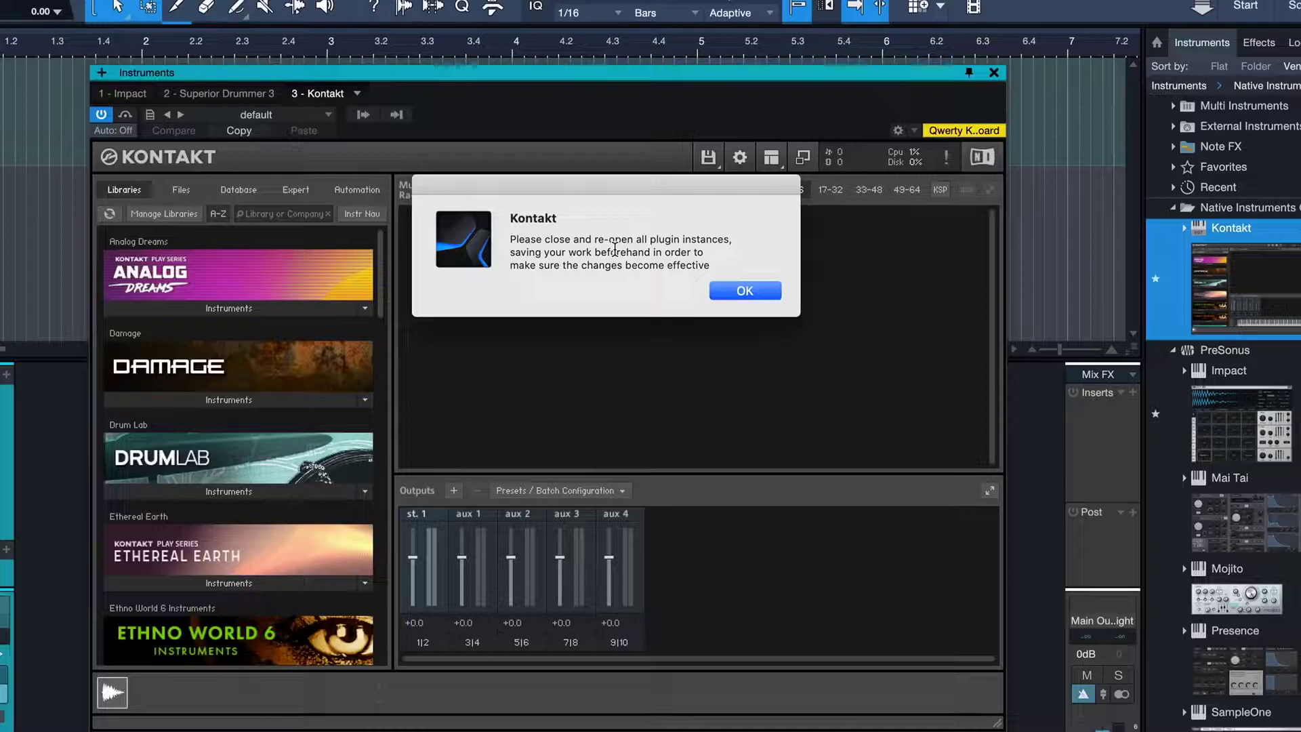
- Dismiss the reopen notice, reopen Kontakt, and store its output setup as default preset
{"action": "left_click", "coordinate": [744, 292]}
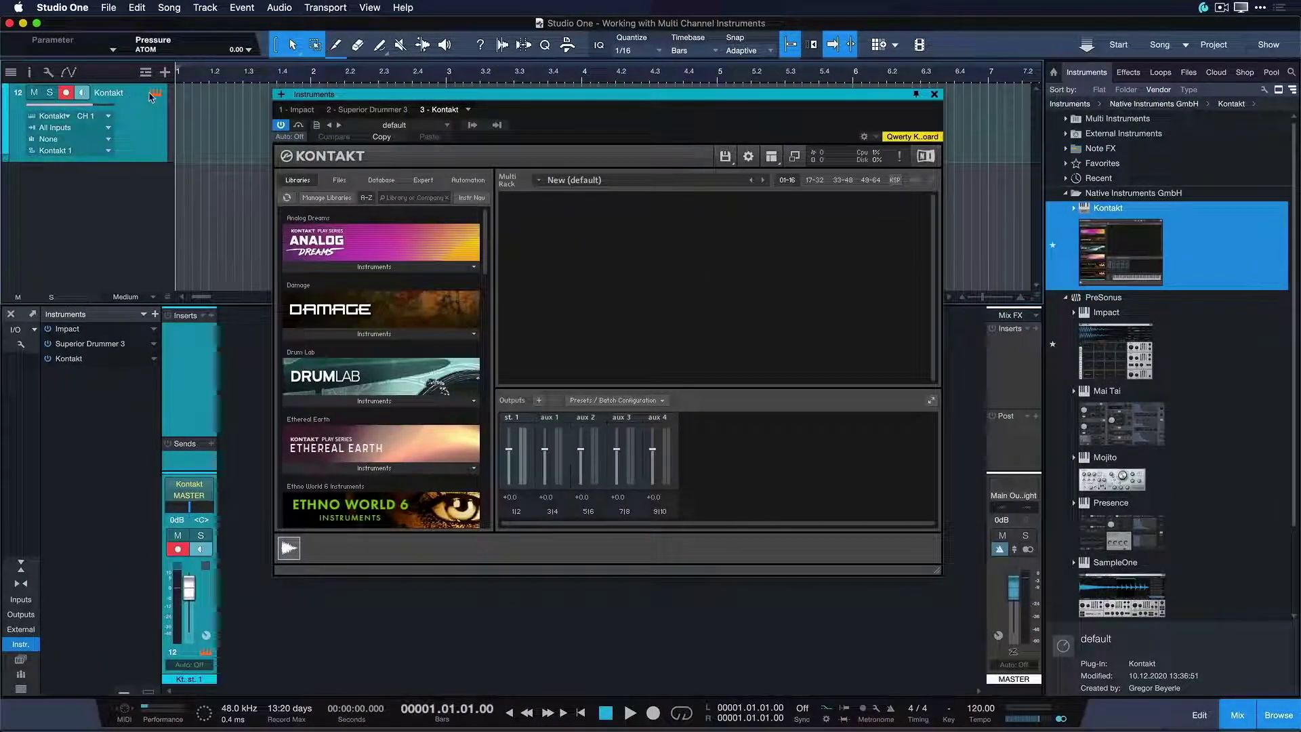
{"action": "left_click", "coordinate": [153, 95]}
{"action": "left_click", "coordinate": [153, 94]}
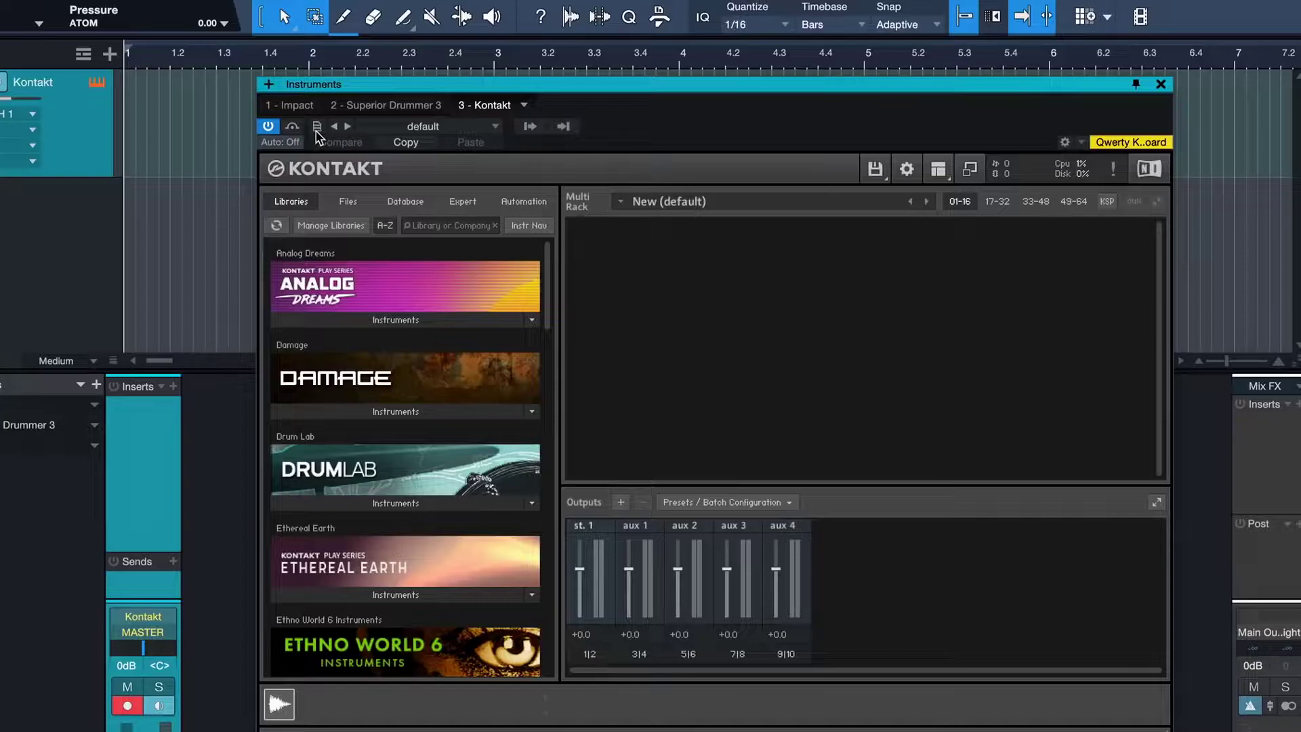
{"action": "left_click", "coordinate": [317, 127]}
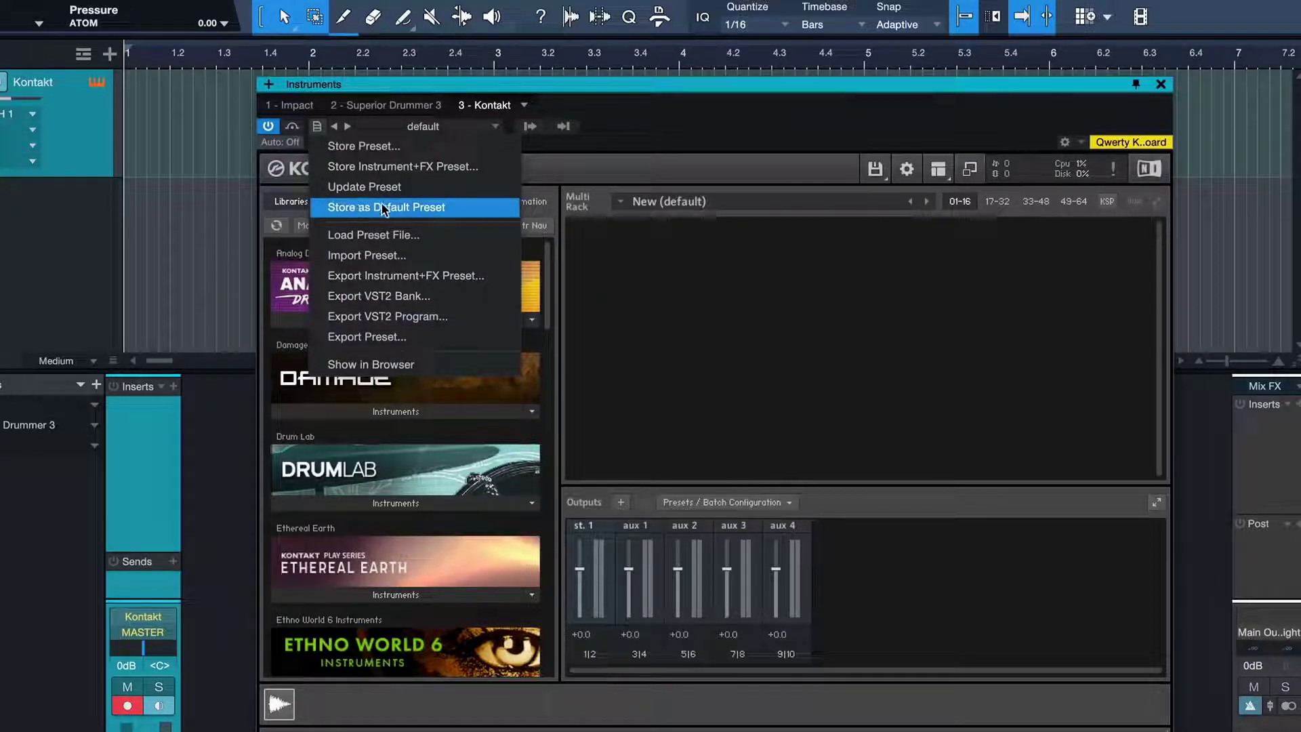
{"action": "left_click", "coordinate": [361, 212]}
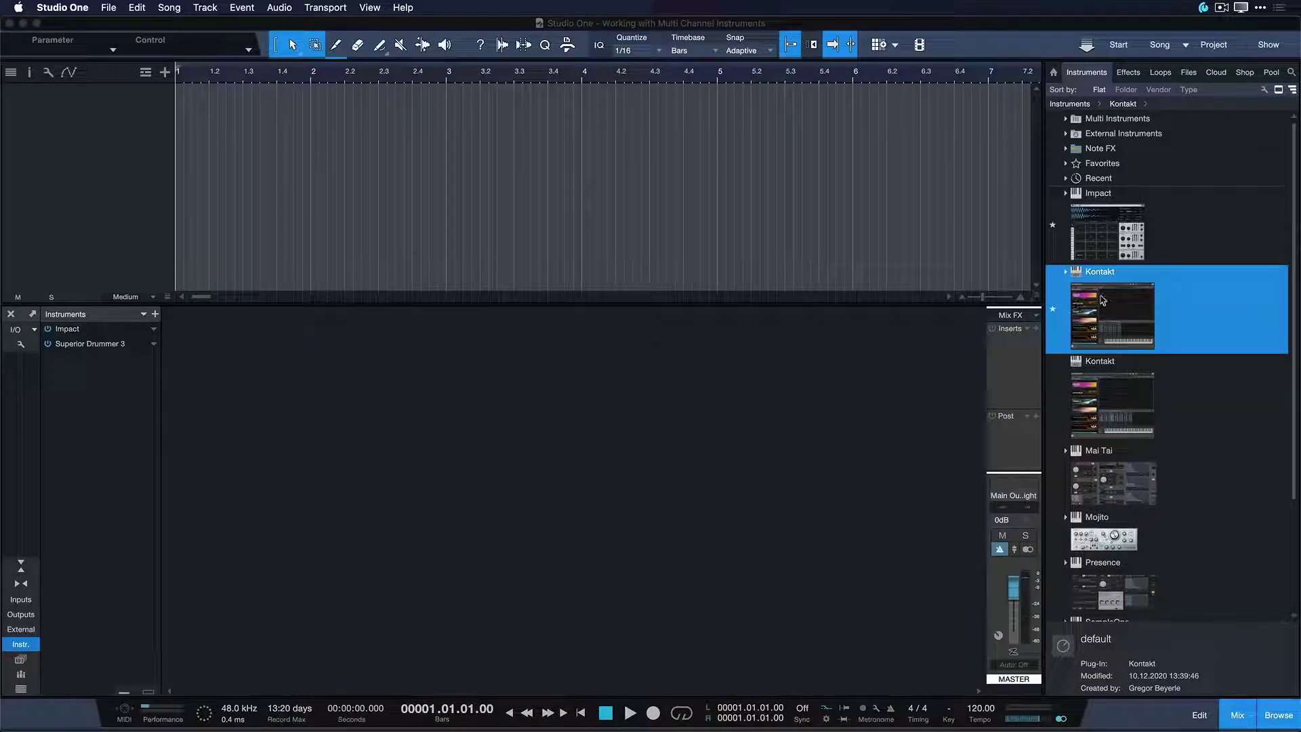
- Add a new Kontakt track and enable Kt. aux 1 through aux 4 as mixer channels
{"action": "left_click_drag", "start_coordinate": [1102, 300], "coordinate": [482, 244]}
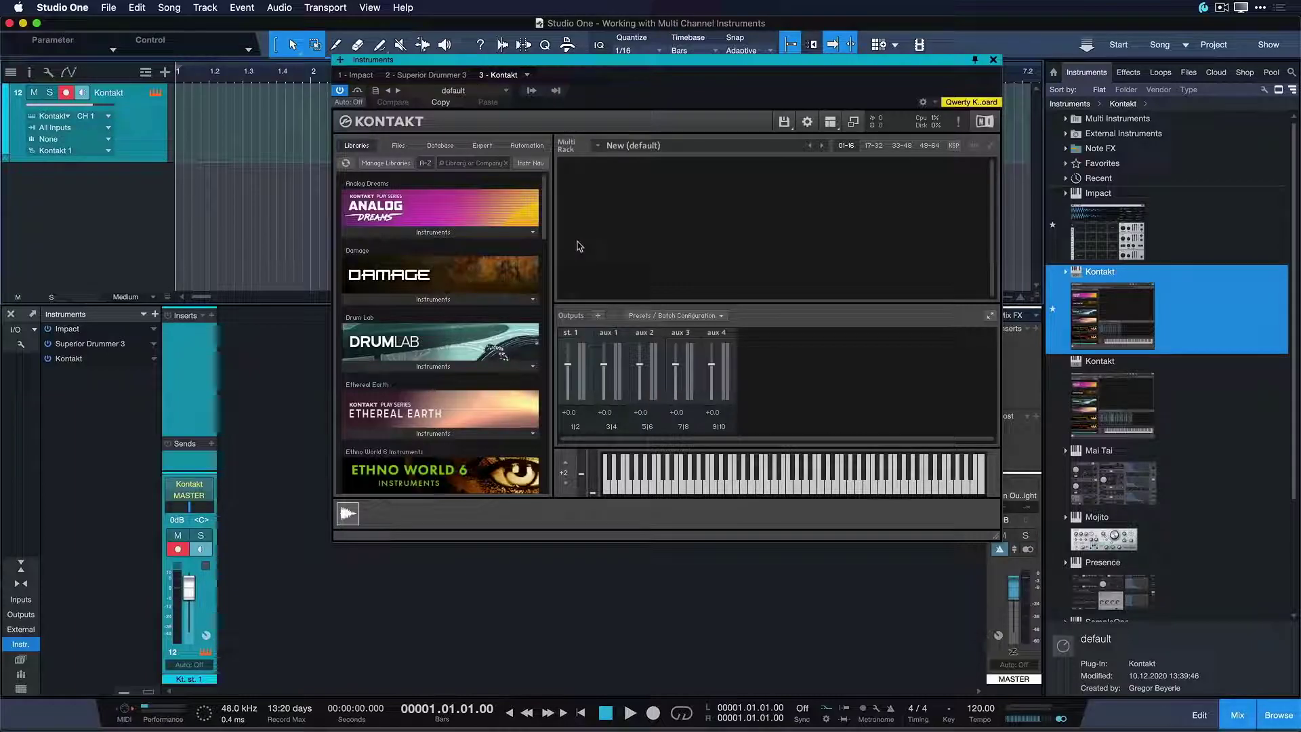
{"action": "left_click", "coordinate": [530, 91]}
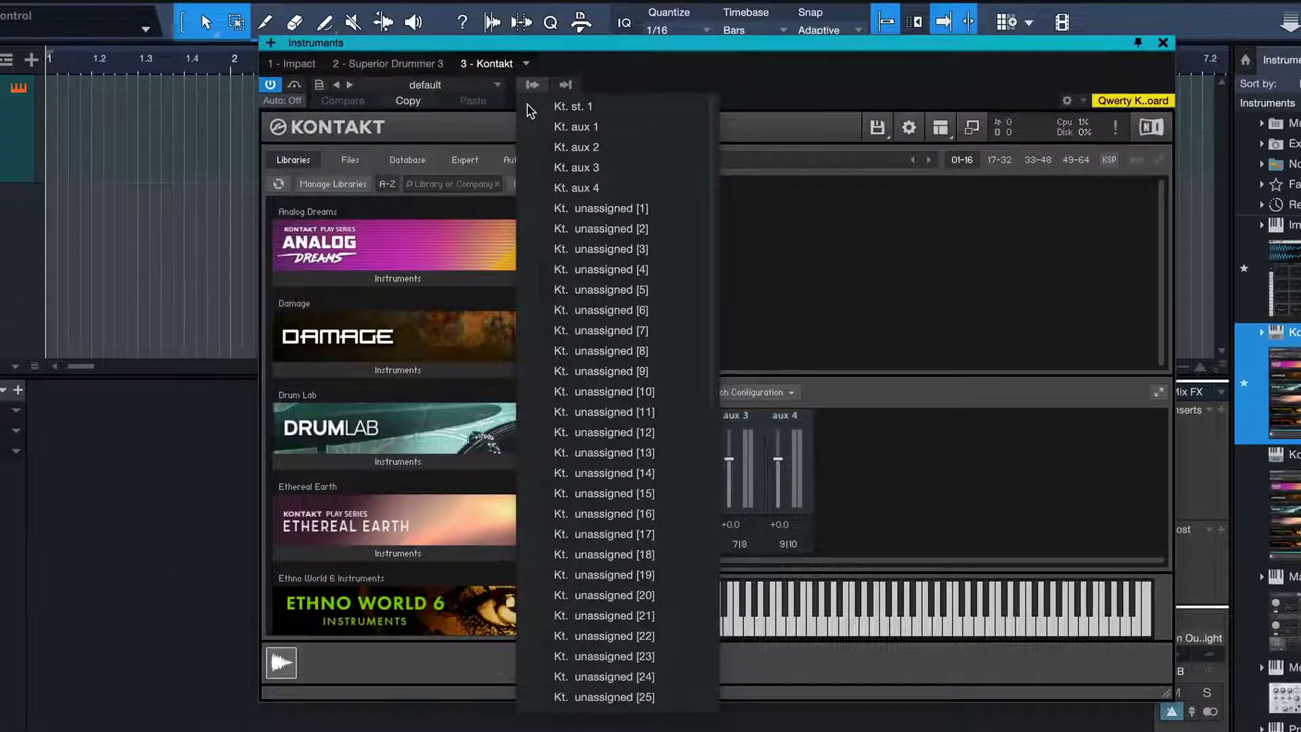
{"action": "left_click", "coordinate": [576, 126]}
{"action": "left_click", "coordinate": [577, 167]}
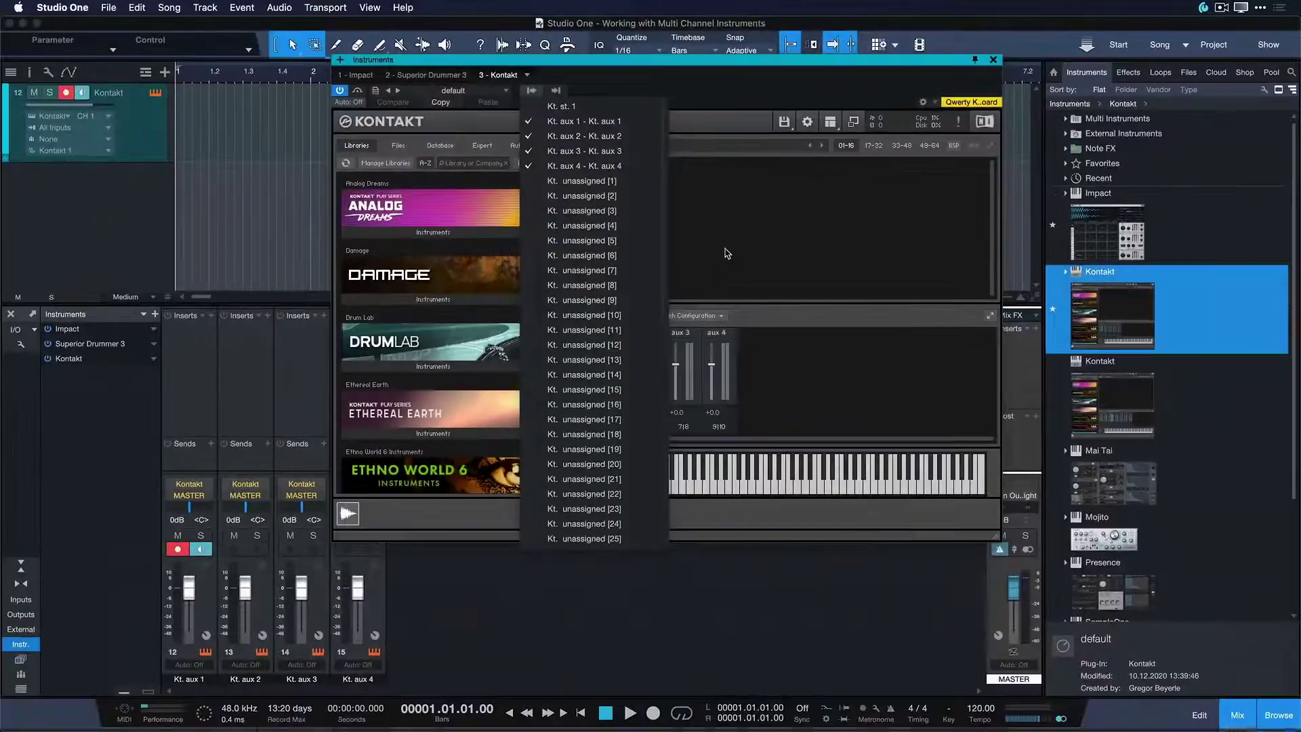
{"action": "left_click", "coordinate": [785, 288]}
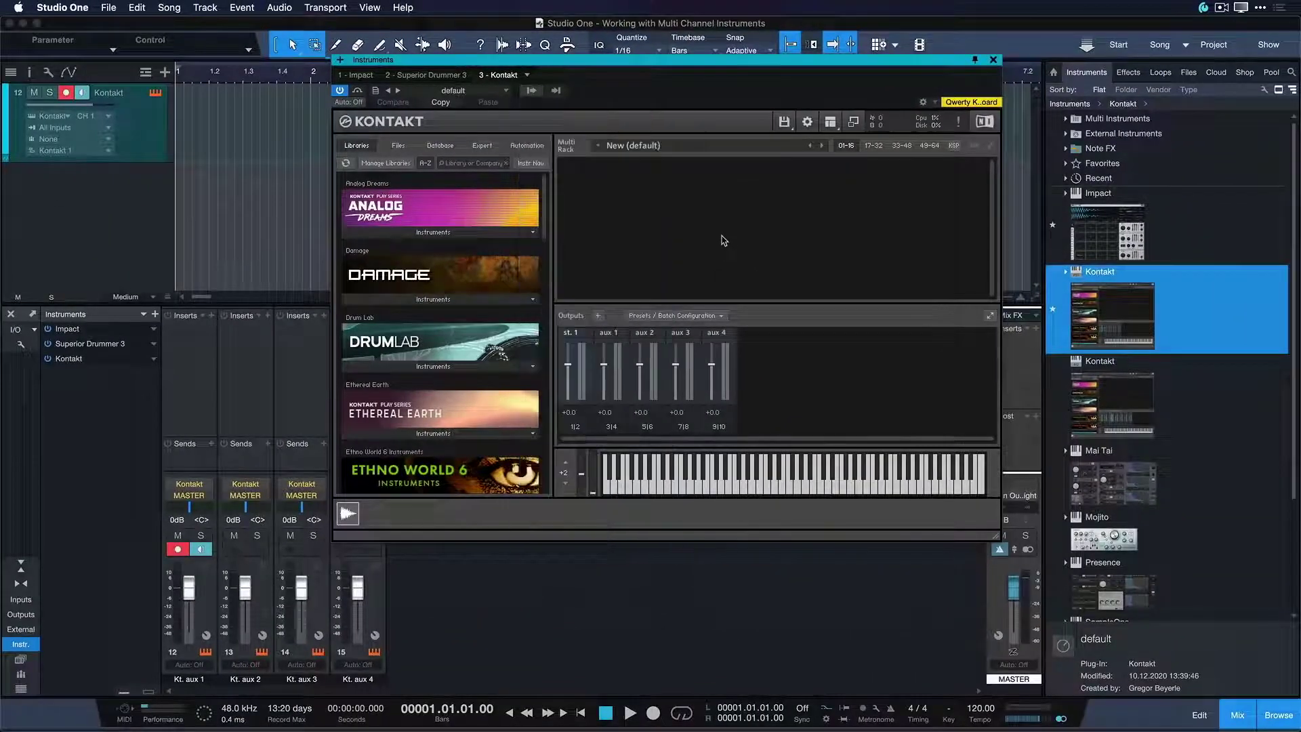
{"action": "left_click", "coordinate": [461, 234]}
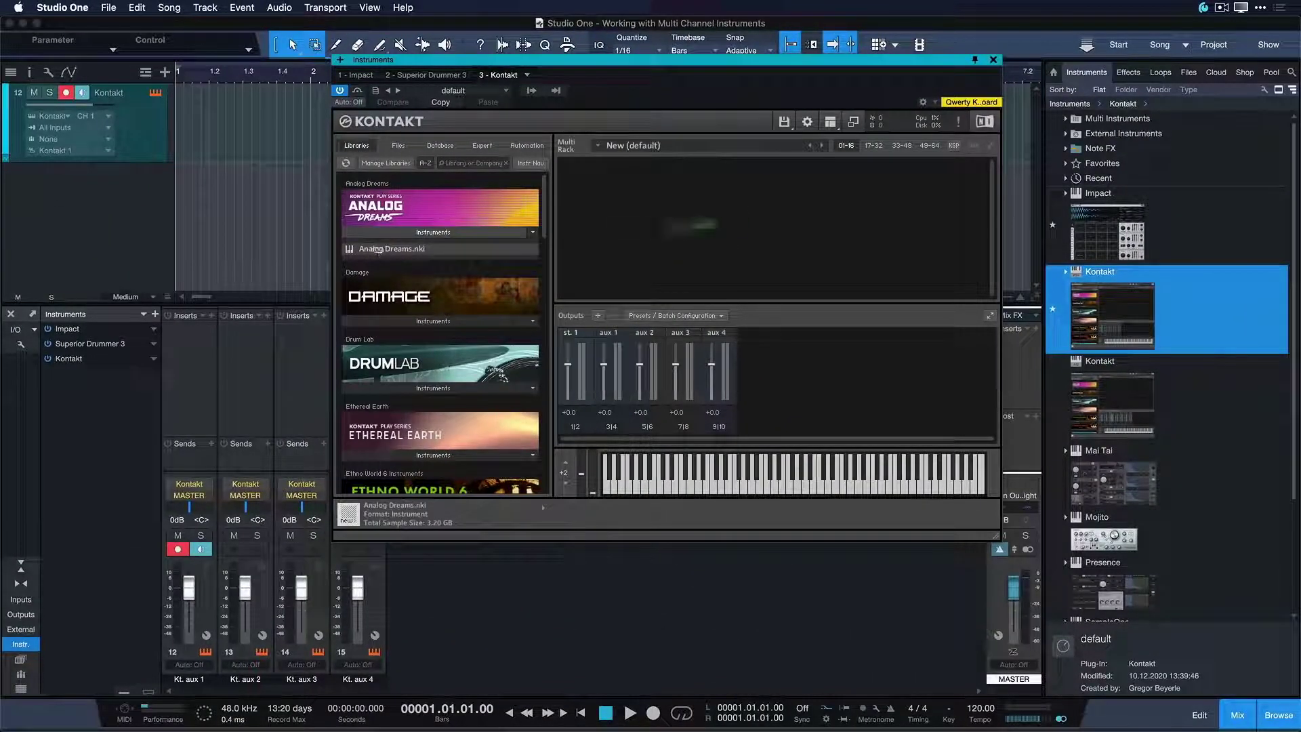
- Load Analog Dreams.nki into the Multi Rack and raise its aux 2 send
{"action": "left_click_drag", "start_coordinate": [691, 225], "coordinate": [736, 211]}
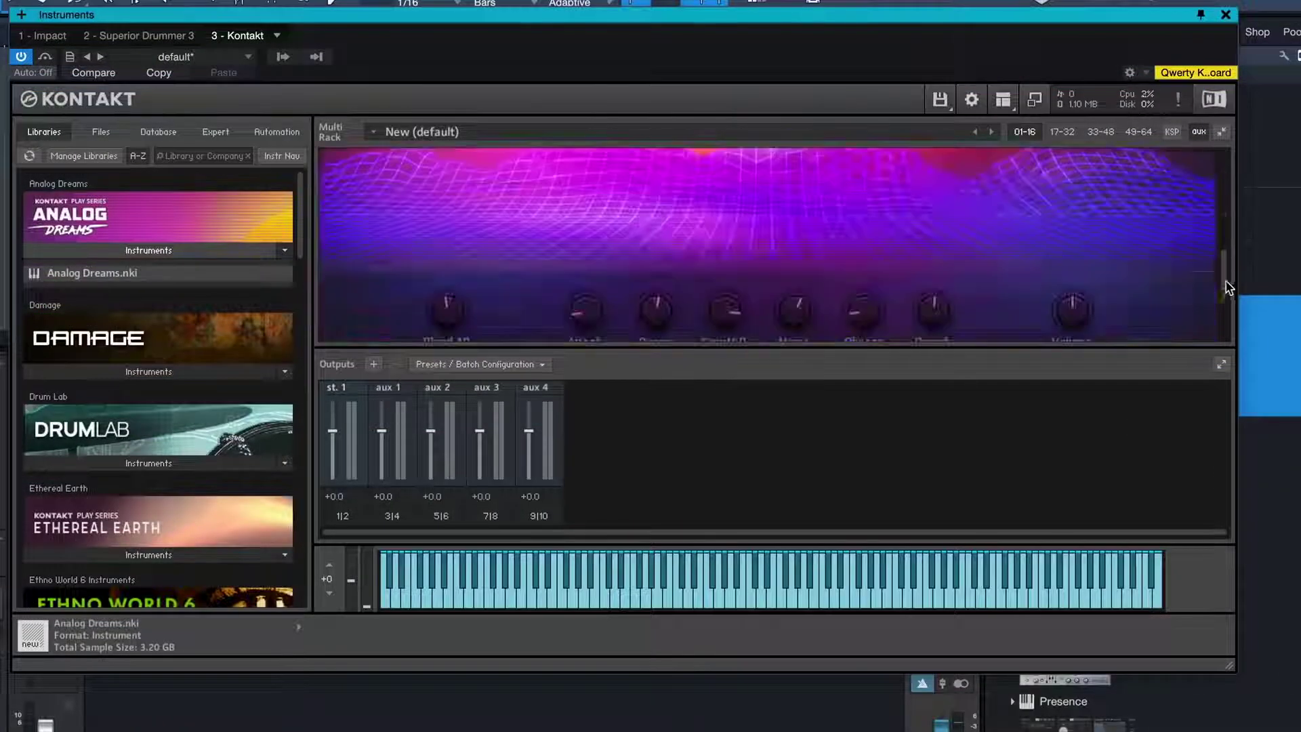
{"action": "left_click_drag", "start_coordinate": [1227, 287], "coordinate": [1216, 348]}
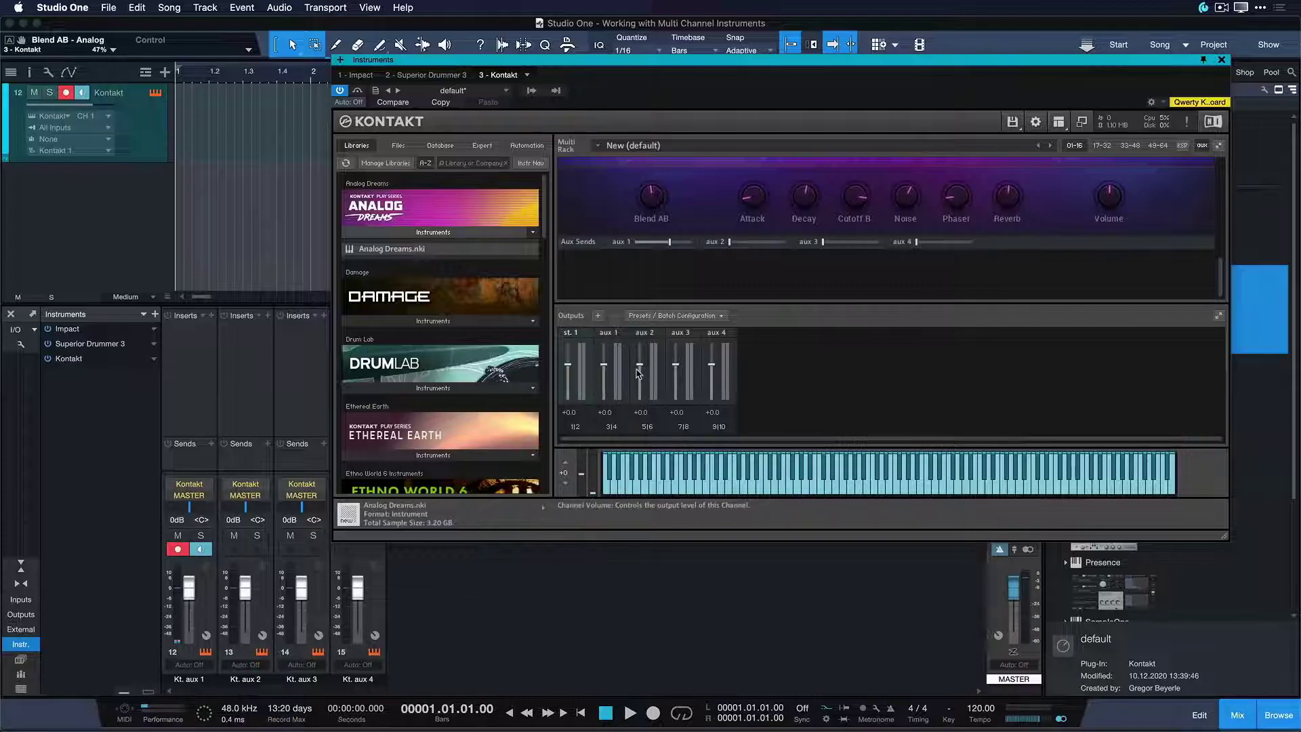
{"action": "left_click_drag", "start_coordinate": [731, 241], "coordinate": [752, 242]}
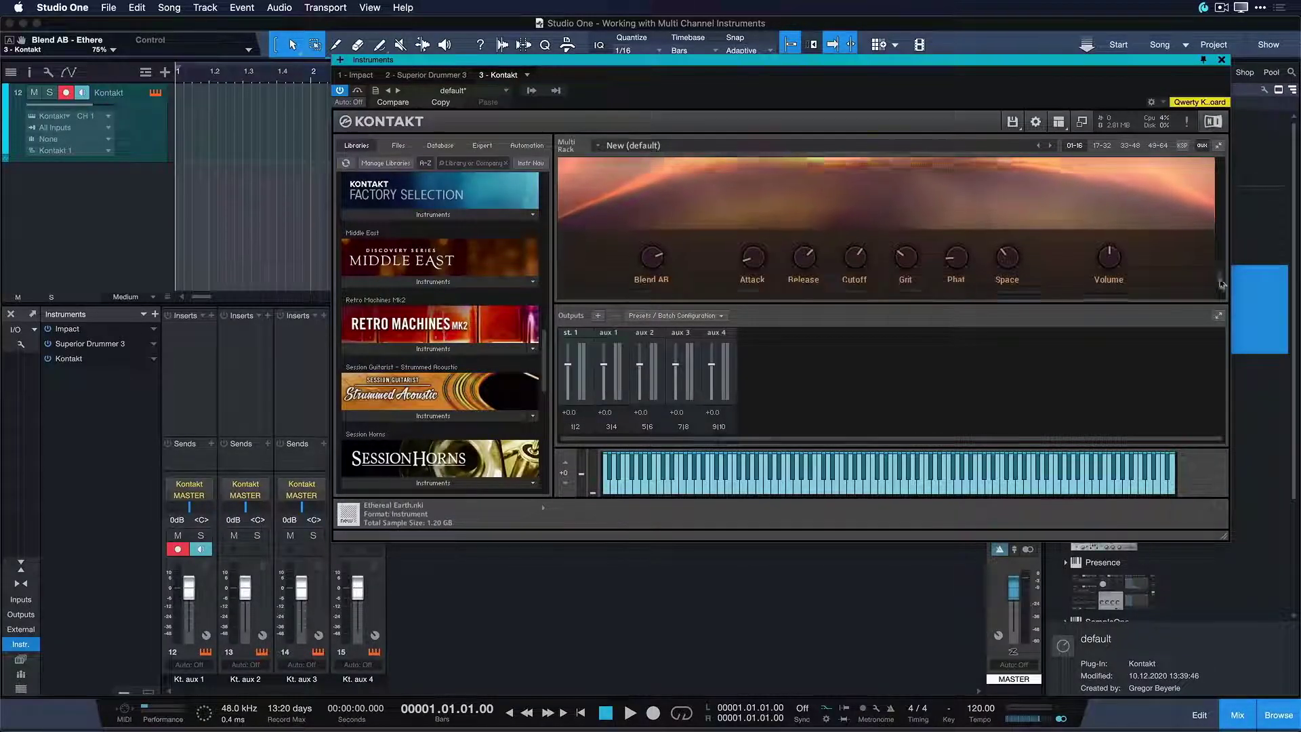
{"action": "scroll", "coordinate": [1217, 252], "scroll_direction": "down", "scroll_amount": 3}
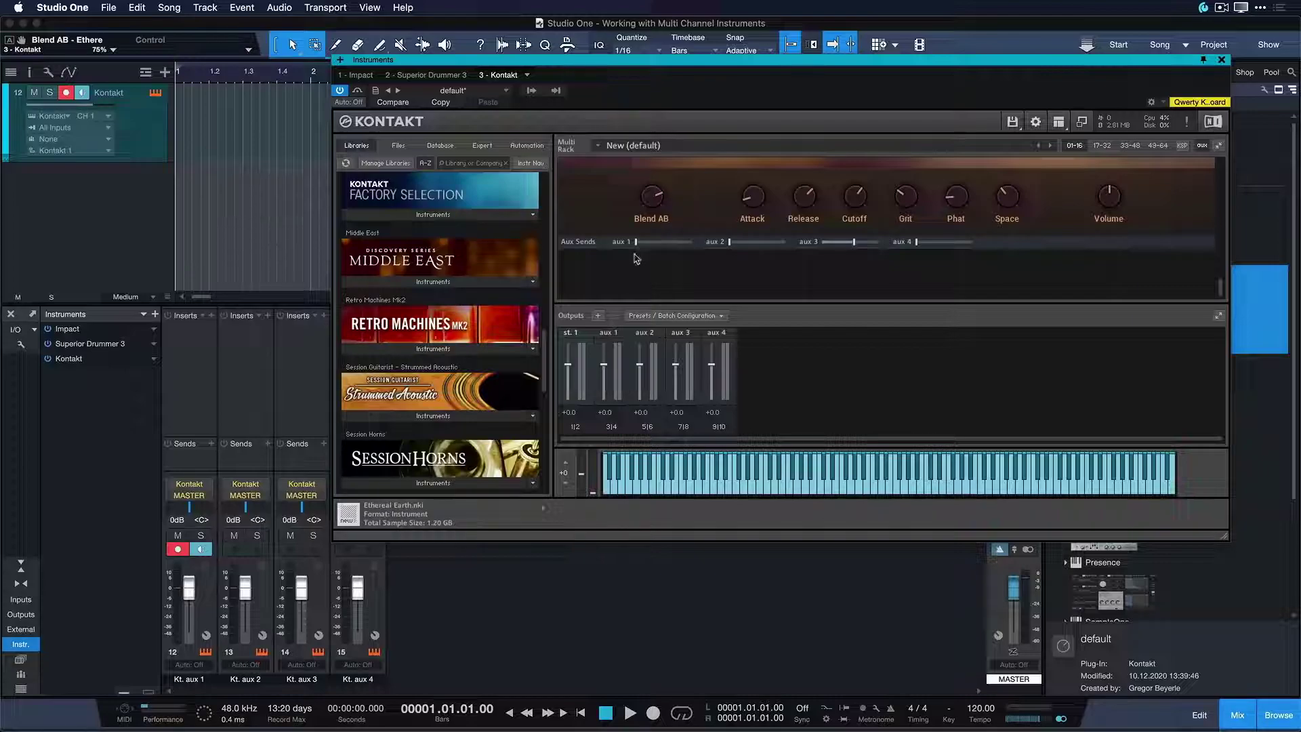
- Play three notes on Kontakt's keyboard to check the Ethereal Earth aux routing
{"action": "left_click", "coordinate": [798, 486]}
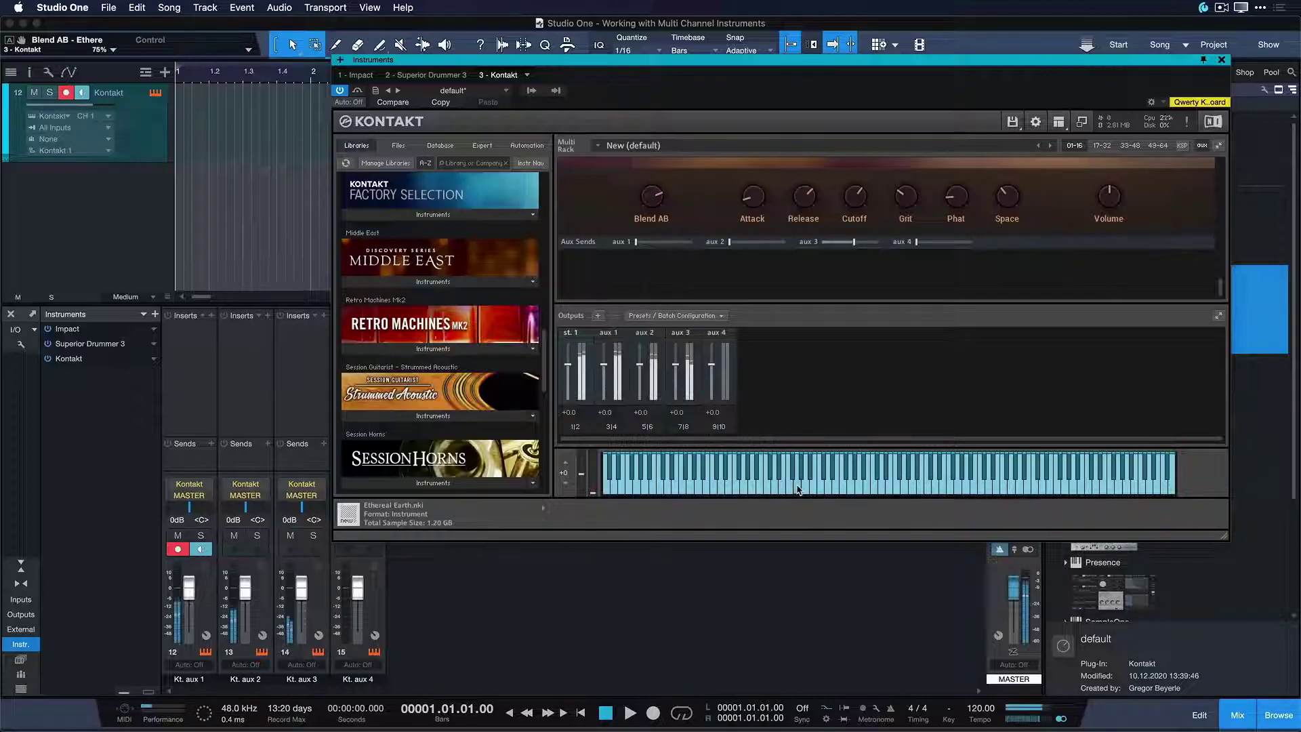
{"action": "left_click", "coordinate": [934, 478]}
{"action": "left_click", "coordinate": [851, 478]}
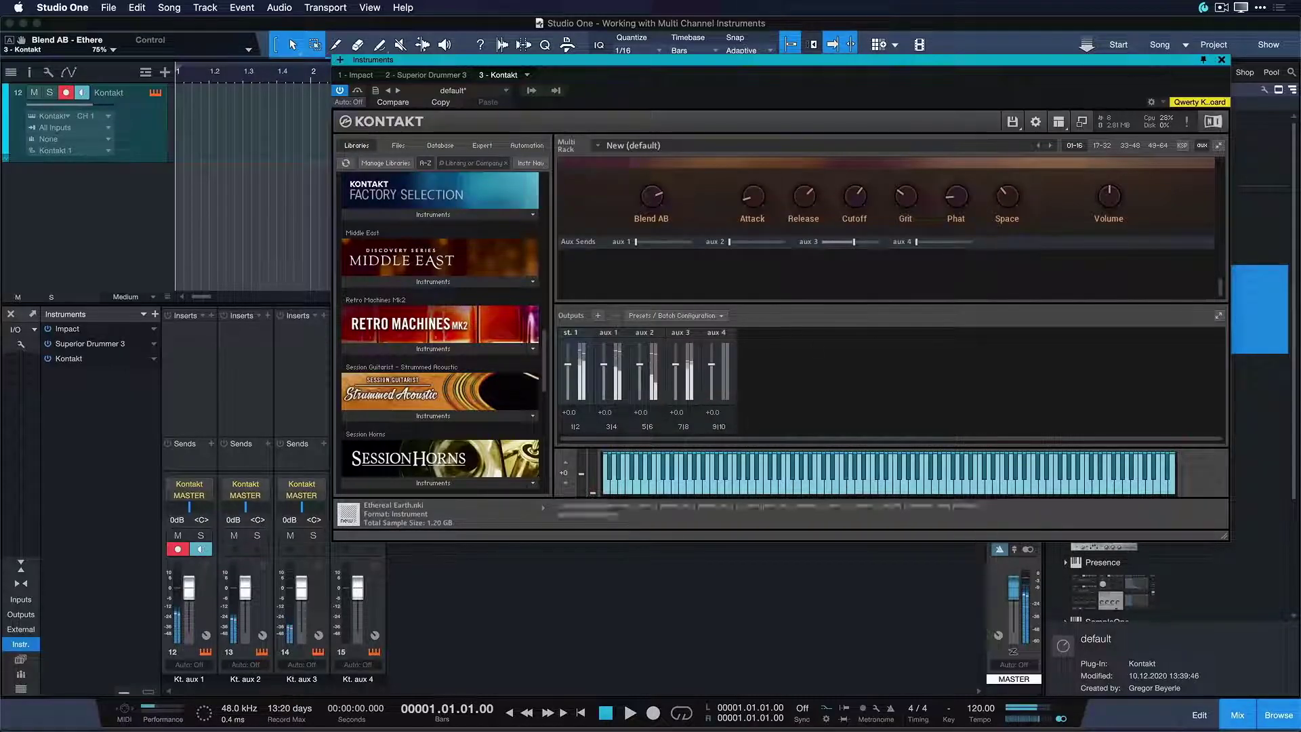